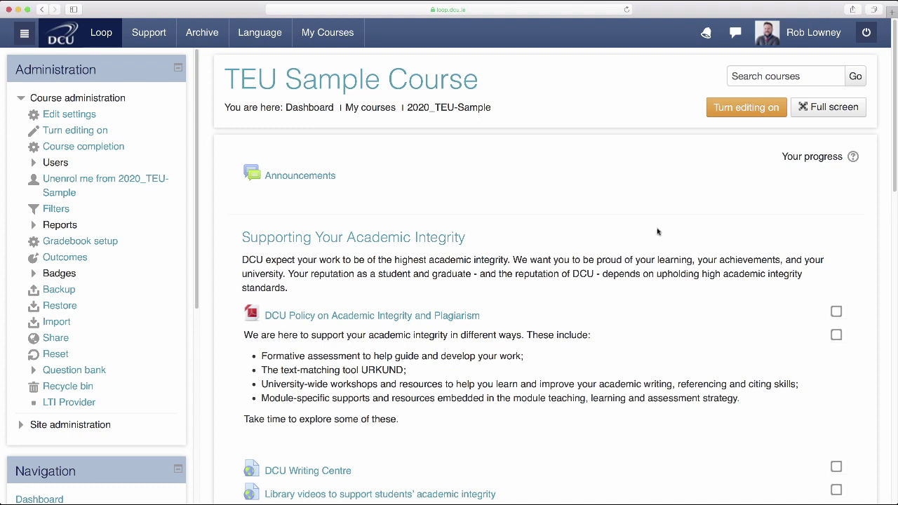
Turn on course editing and add a new Glossary activity to the Module Assessment section.
{"action": "left_click", "coordinate": [744, 107]}
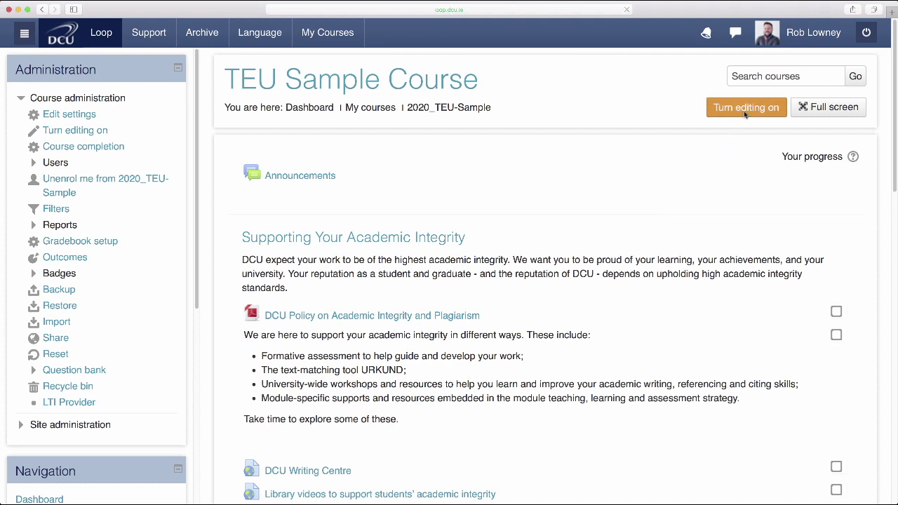
{"action": "scroll", "coordinate": [702, 300], "scroll_direction": "down", "scroll_amount": 10}
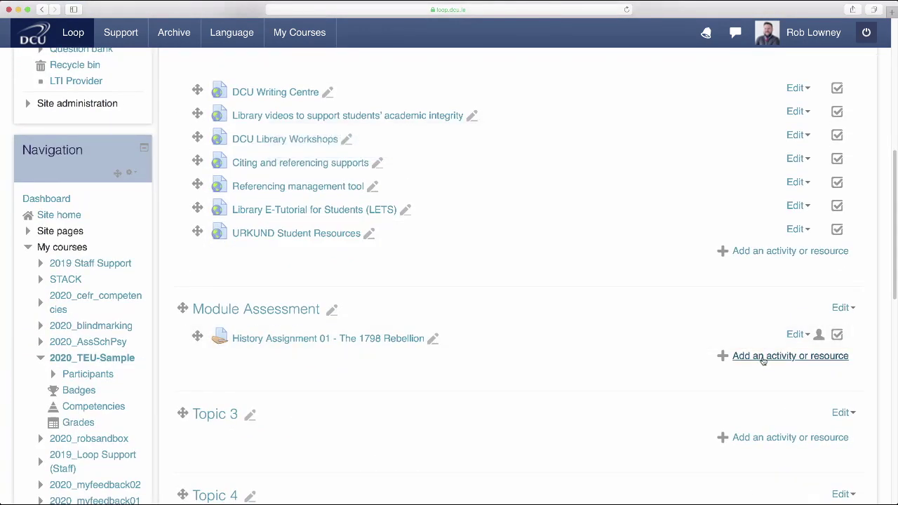
{"action": "left_click", "coordinate": [763, 357]}
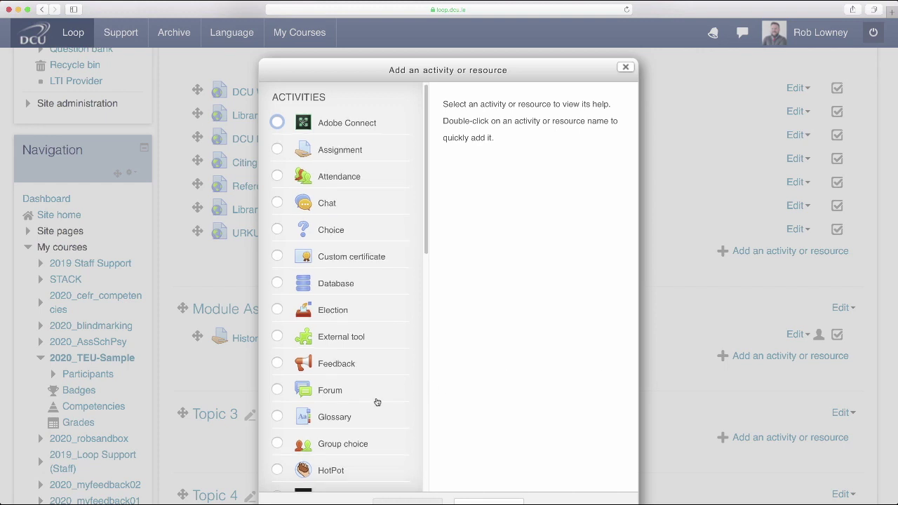
{"action": "scroll", "coordinate": [375, 399], "scroll_direction": "down", "scroll_amount": 1}
{"action": "left_click", "coordinate": [341, 396]}
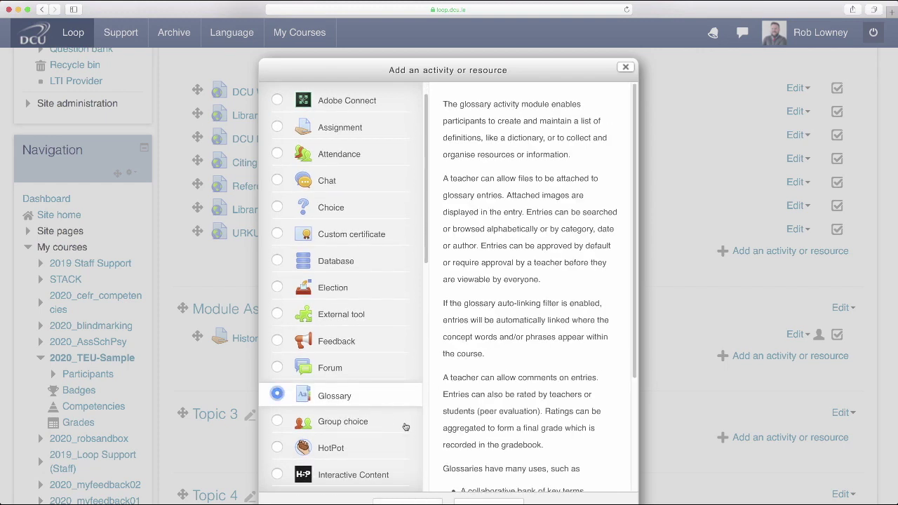
{"action": "scroll", "coordinate": [406, 426], "scroll_direction": "down", "scroll_amount": 2}
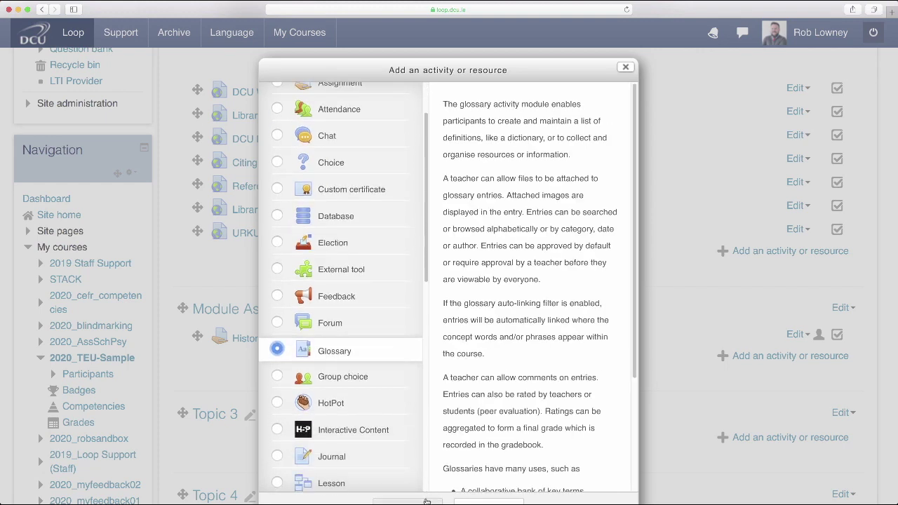
{"action": "left_click", "coordinate": [426, 500]}
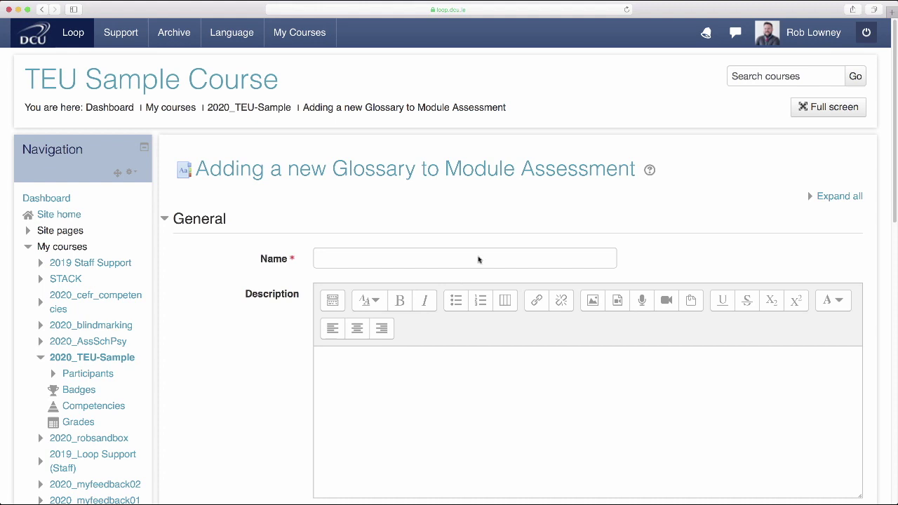
Name the glossary "Pre-Assessment Task: Collective Annotated Bibliography" and describe it with bulleted instructions on selecting a reading, adding a summary entry, visibility, rating and comments.
{"action": "left_click", "coordinate": [478, 258]}
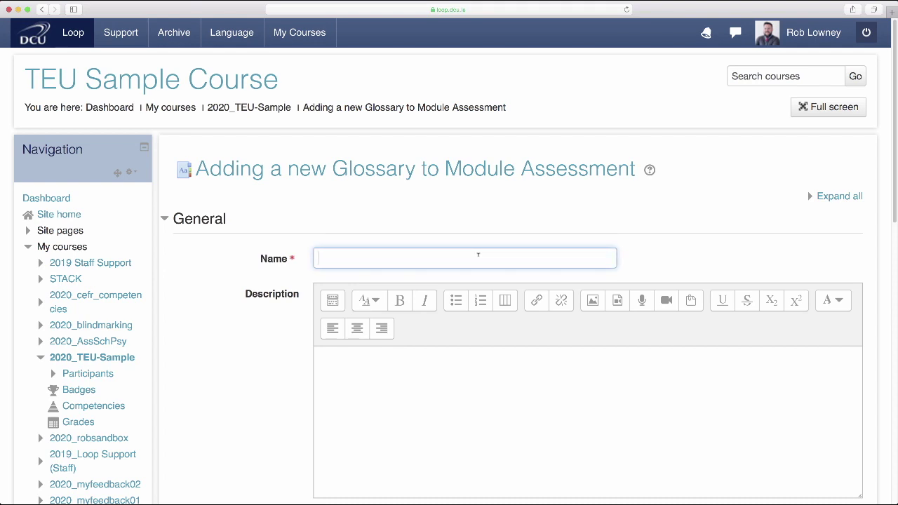
{"action": "type", "text": "Pre-Assessment Task: Collective Annotated Bibliography"}
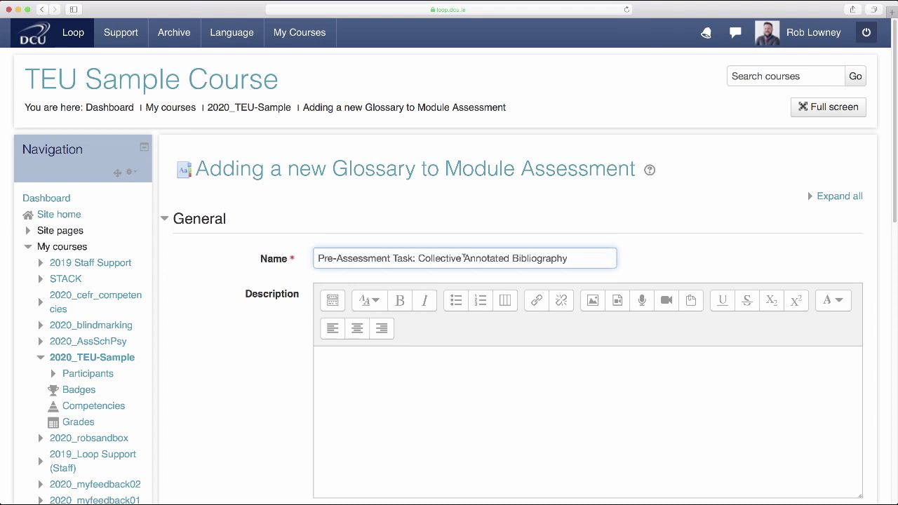
{"action": "left_click", "coordinate": [467, 355]}
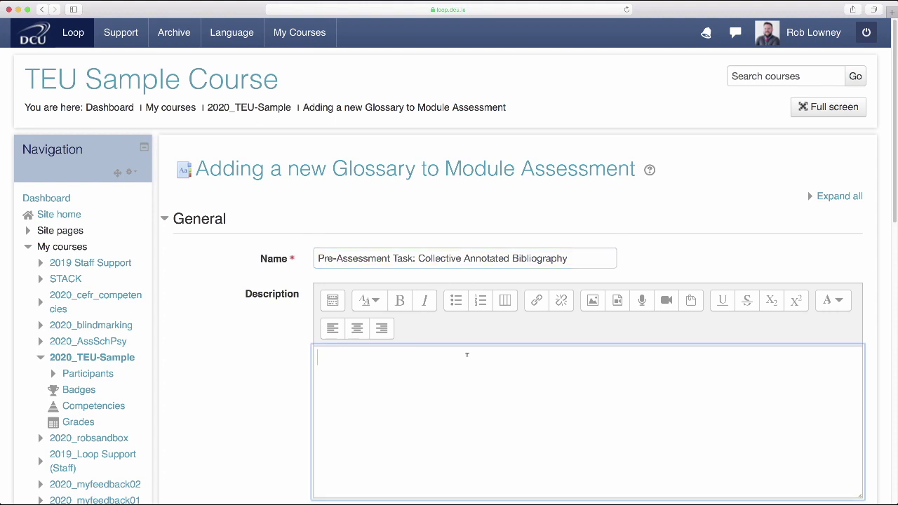
{"action": "type", "text": "Each student should select a reading from the module reading list (or choose an alternative from their own research and library searches) Each student should add a summary of their reading as a glossary entry All entries are visible to all students Your lecturer will rate your entry You can comment on each other’s entries"}
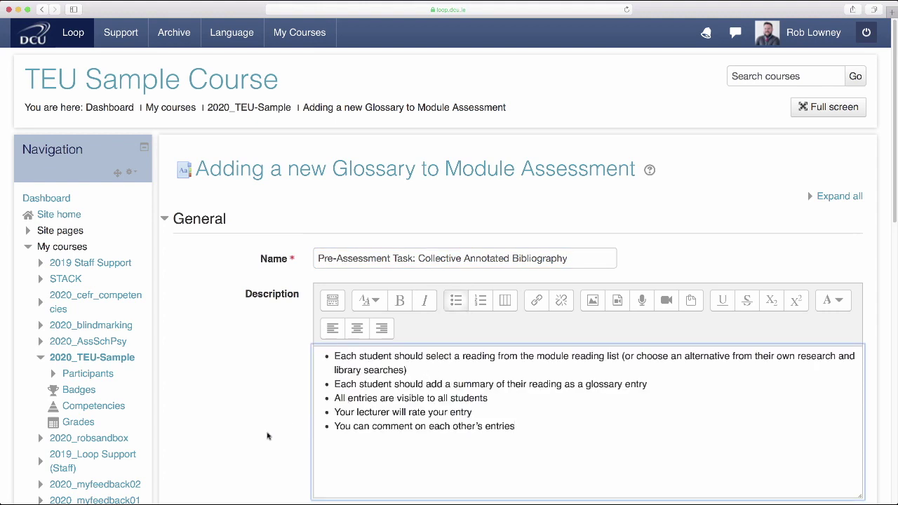
Set the glossary's display format to "Full with author" in its appearance settings.
{"action": "scroll", "coordinate": [268, 434], "scroll_direction": "down", "scroll_amount": 1}
{"action": "scroll", "coordinate": [268, 435], "scroll_direction": "down", "scroll_amount": 8}
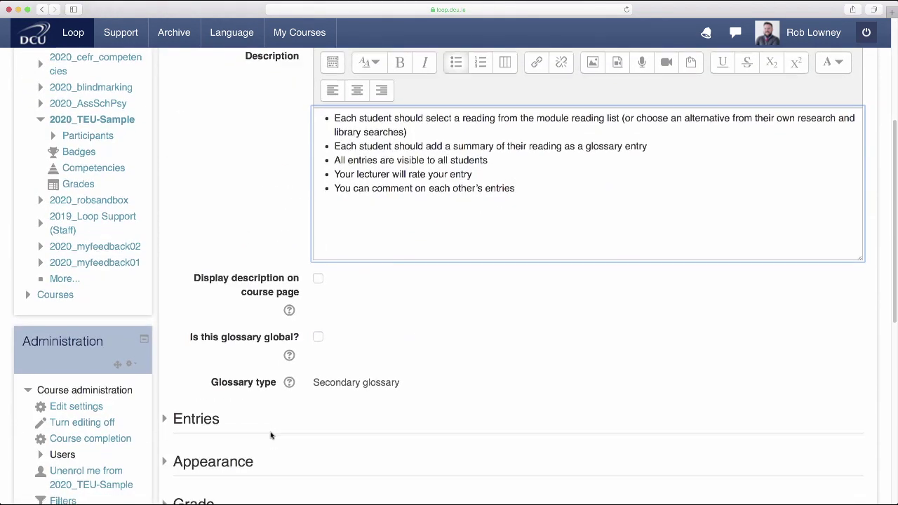
{"action": "scroll", "coordinate": [272, 434], "scroll_direction": "down", "scroll_amount": 2}
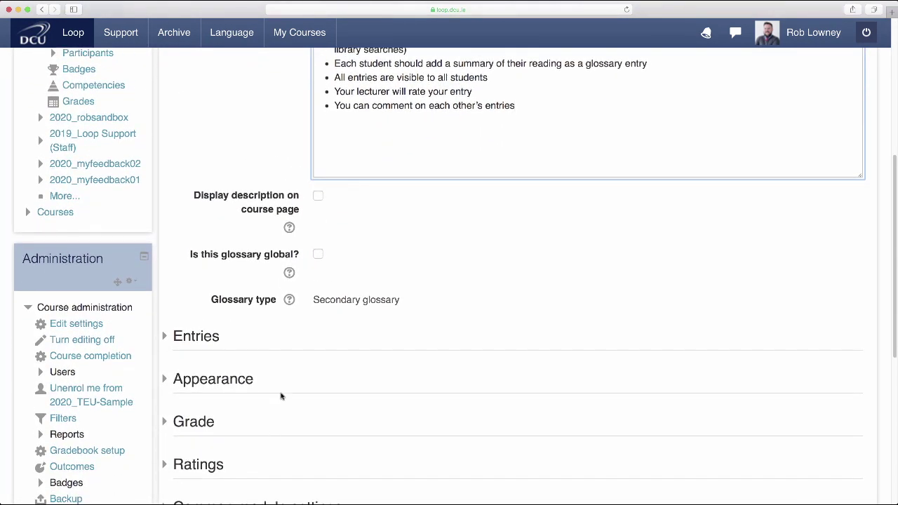
{"action": "scroll", "coordinate": [281, 396], "scroll_direction": "down", "scroll_amount": 2}
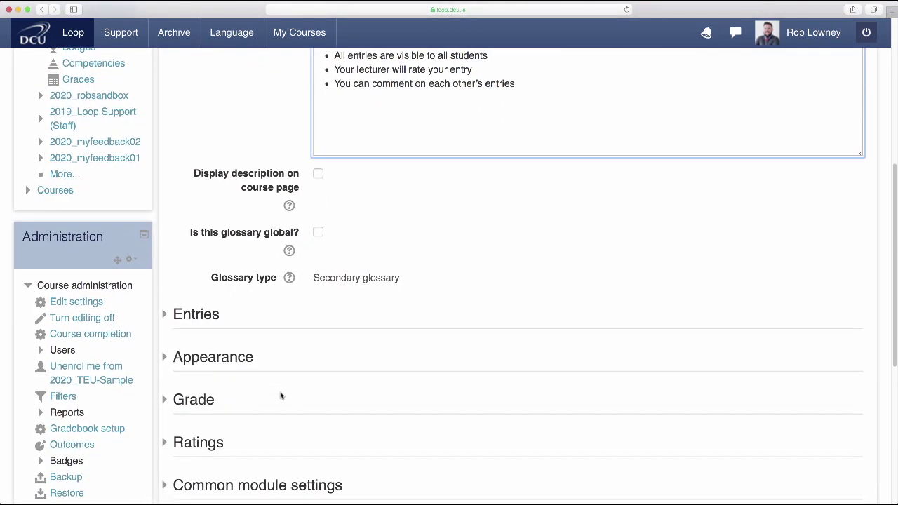
{"action": "scroll", "coordinate": [281, 396], "scroll_direction": "down", "scroll_amount": 1}
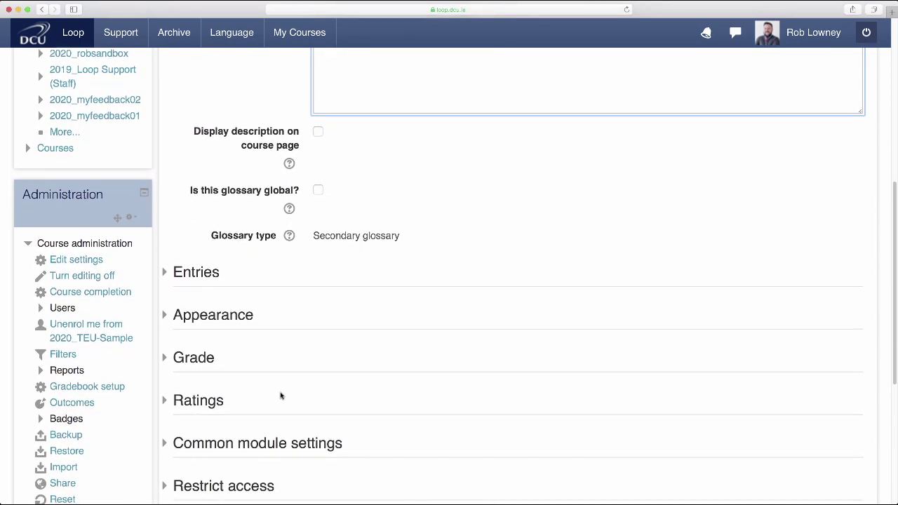
{"action": "left_click", "coordinate": [188, 321]}
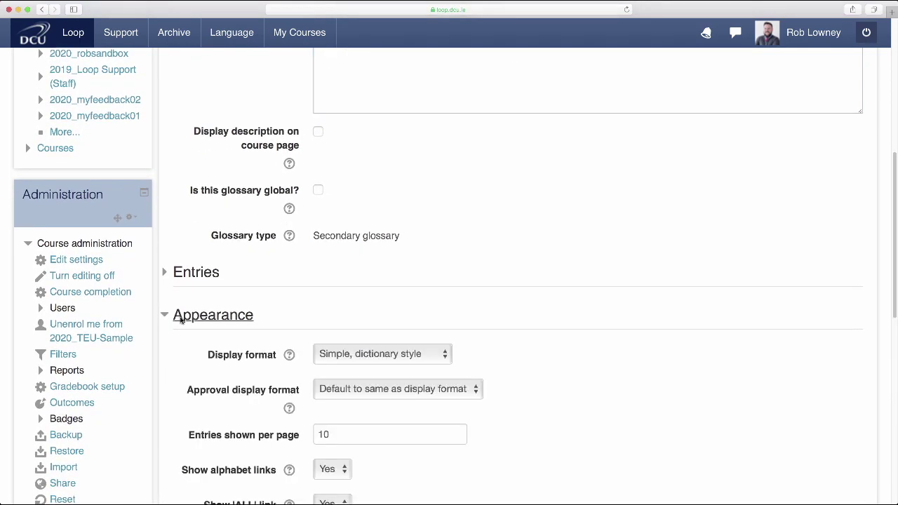
{"action": "left_click", "coordinate": [440, 377]}
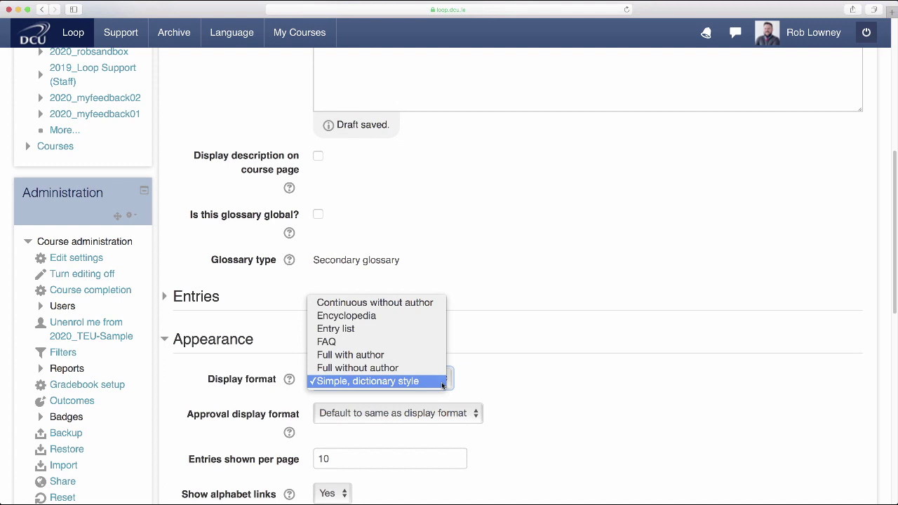
{"action": "left_click", "coordinate": [412, 356]}
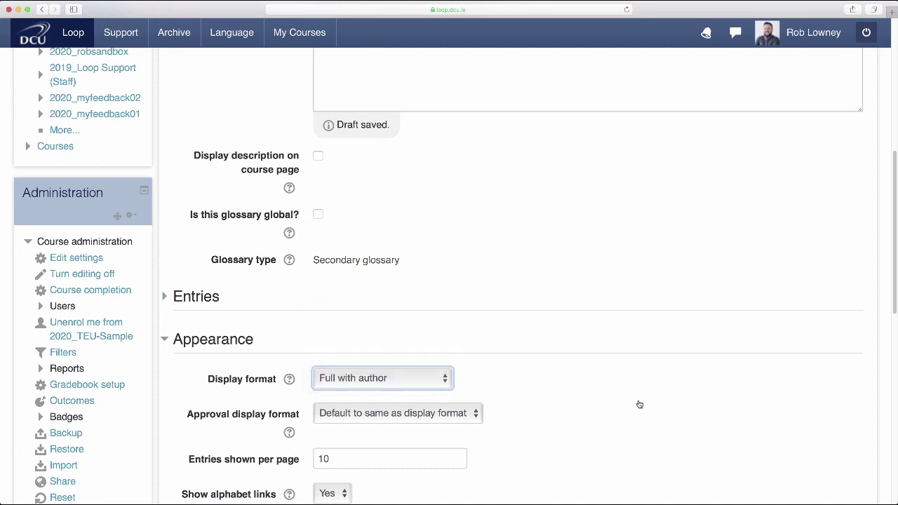
Configure the glossary's ratings with aggregate type "Average of ratings", scale type "Scale" and the "Acceptable/Good/Very good" scale.
{"action": "scroll", "coordinate": [639, 404], "scroll_direction": "down", "scroll_amount": 5}
{"action": "scroll", "coordinate": [639, 404], "scroll_direction": "down", "scroll_amount": 4}
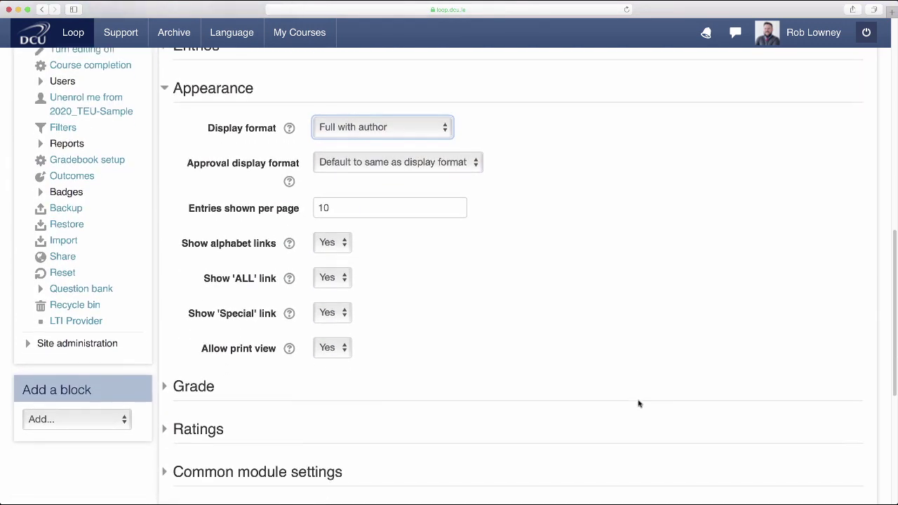
{"action": "scroll", "coordinate": [639, 404], "scroll_direction": "down", "scroll_amount": 1}
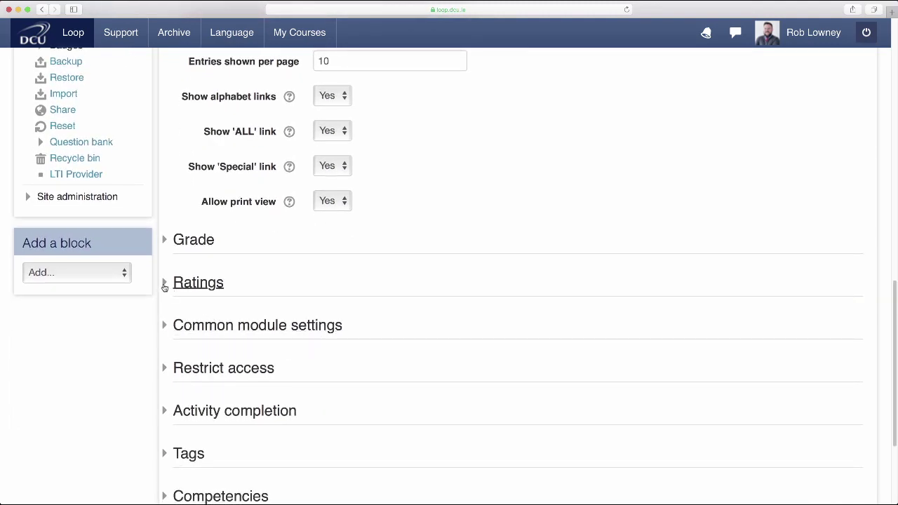
{"action": "left_click", "coordinate": [164, 285]}
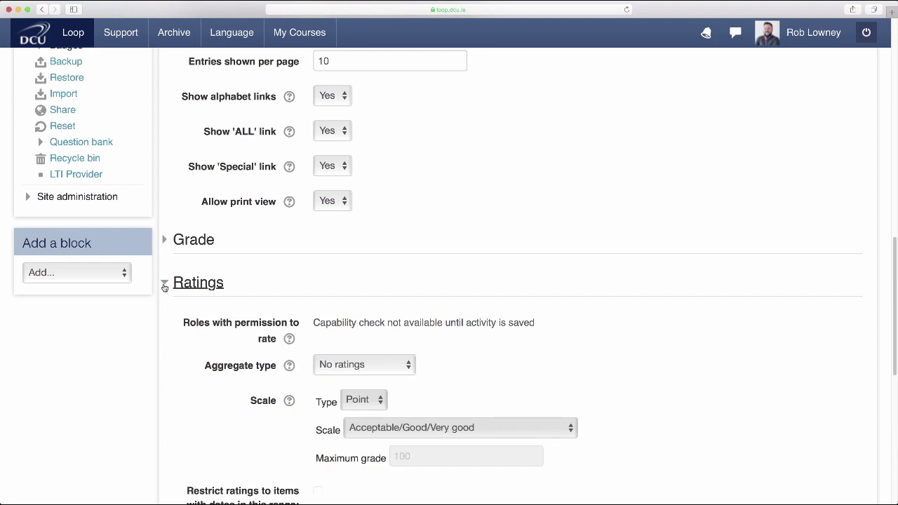
{"action": "left_click", "coordinate": [408, 368]}
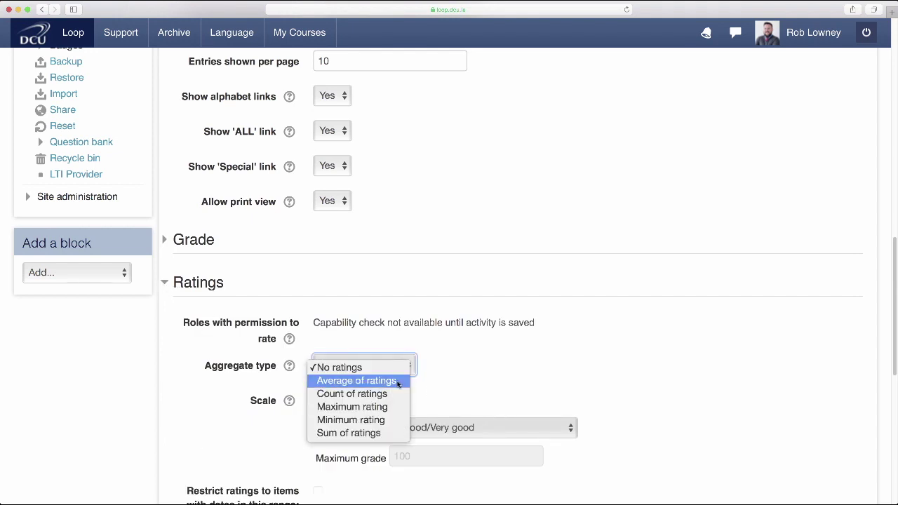
{"action": "left_click", "coordinate": [398, 380]}
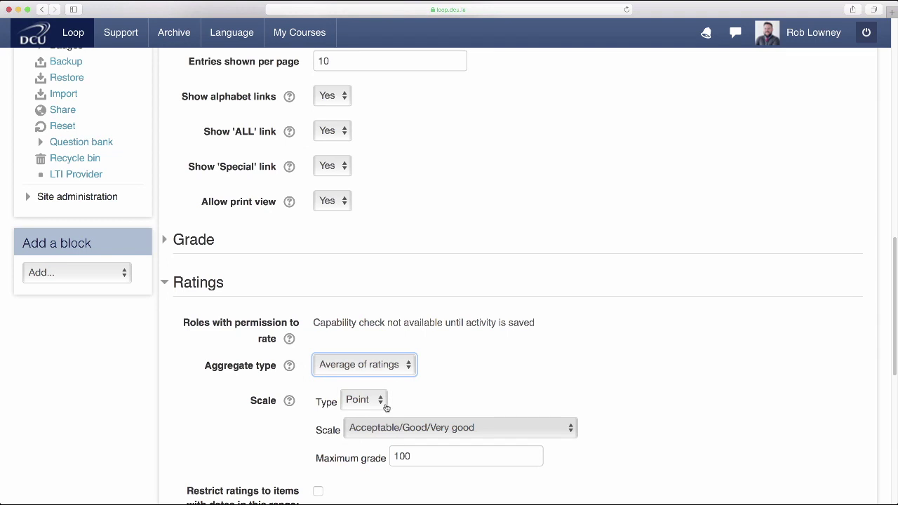
{"action": "left_click", "coordinate": [380, 404]}
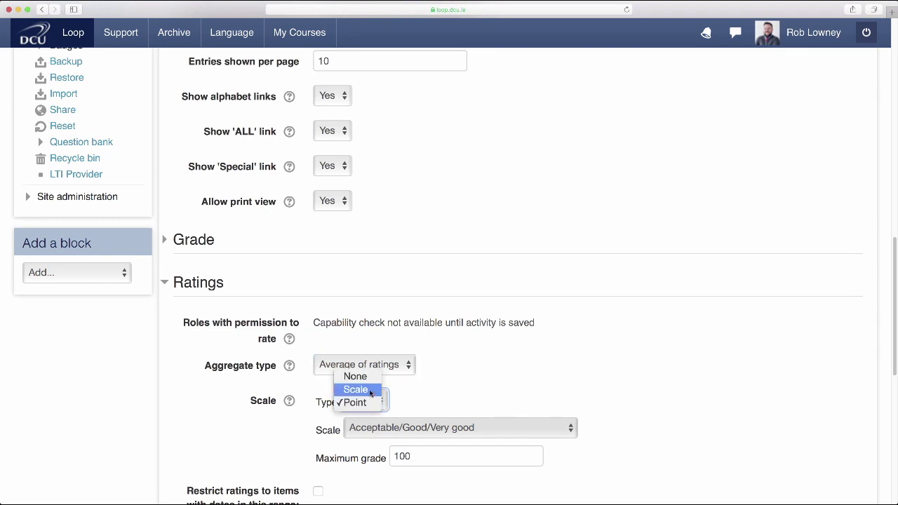
{"action": "left_click", "coordinate": [371, 391]}
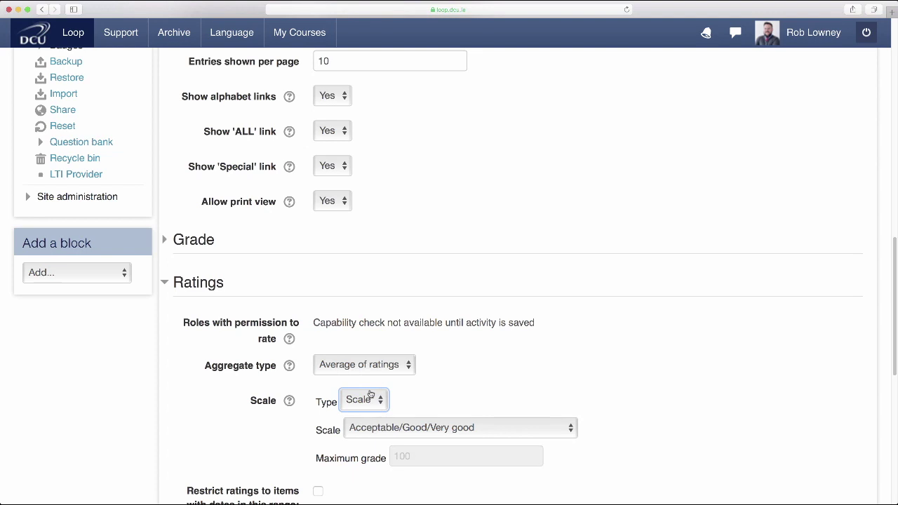
{"action": "left_click", "coordinate": [434, 434]}
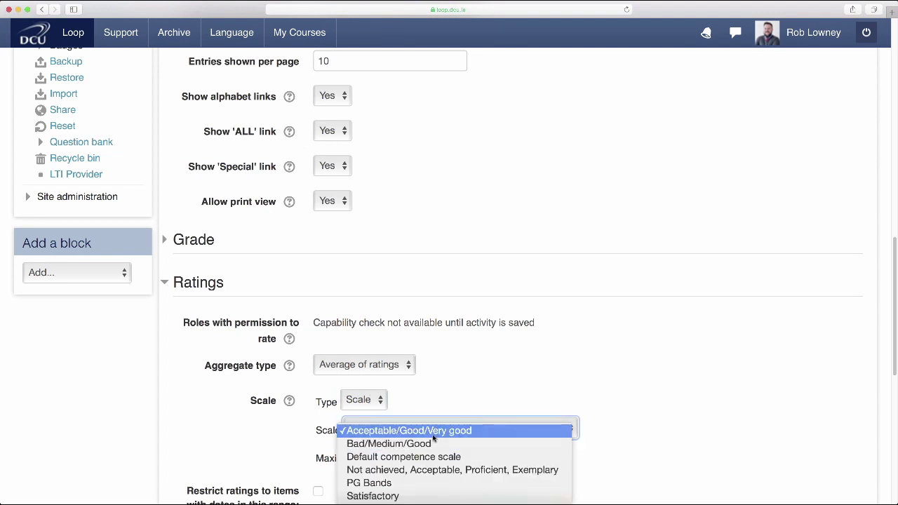
{"action": "left_click", "coordinate": [433, 435]}
Set completion tracking to "Show activity as complete when conditions are met" and require students to receive a grade.
{"action": "scroll", "coordinate": [481, 374], "scroll_direction": "down", "scroll_amount": 10}
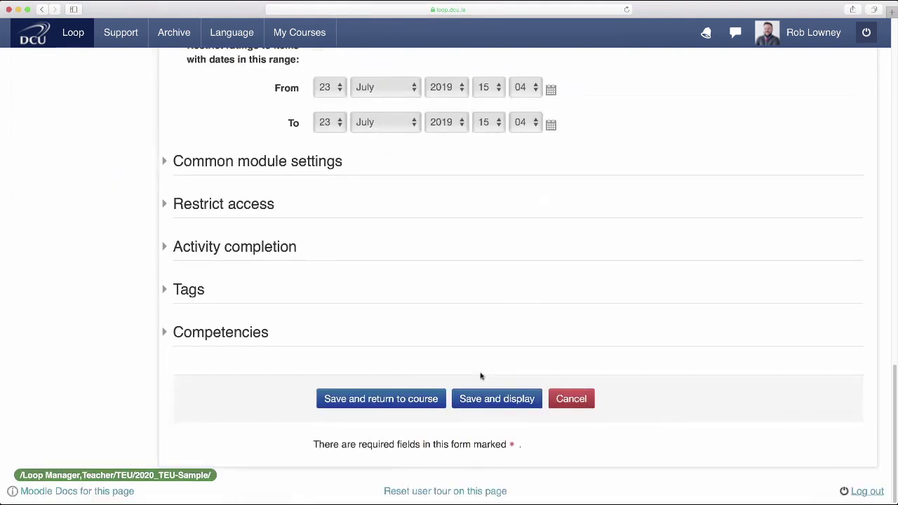
{"action": "left_click", "coordinate": [163, 247]}
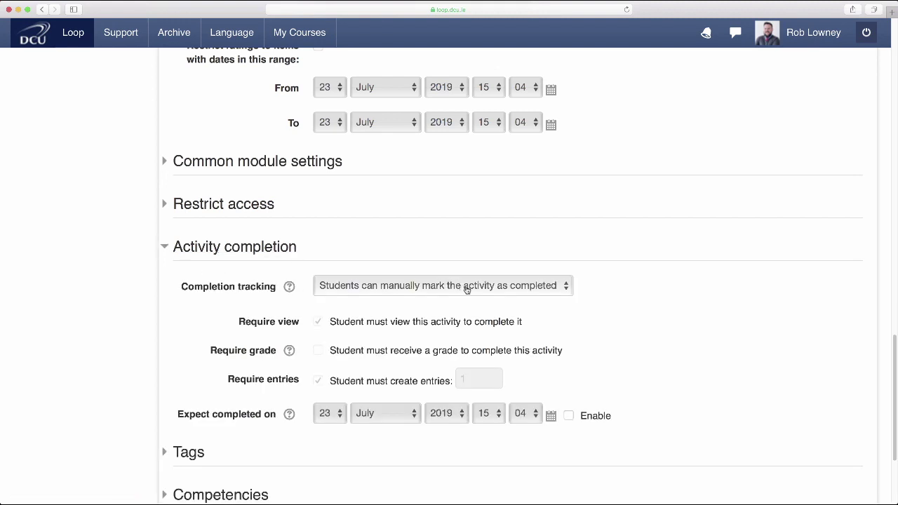
{"action": "left_click", "coordinate": [466, 289]}
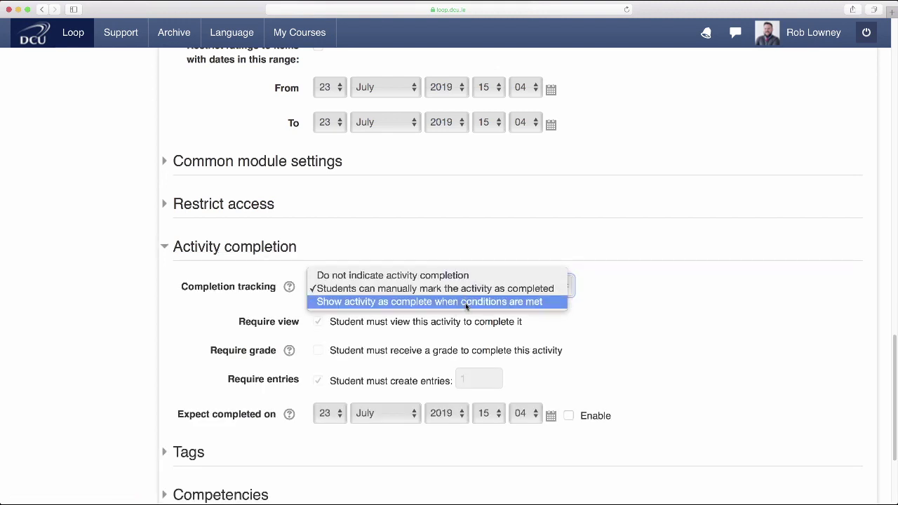
{"action": "left_click", "coordinate": [466, 304]}
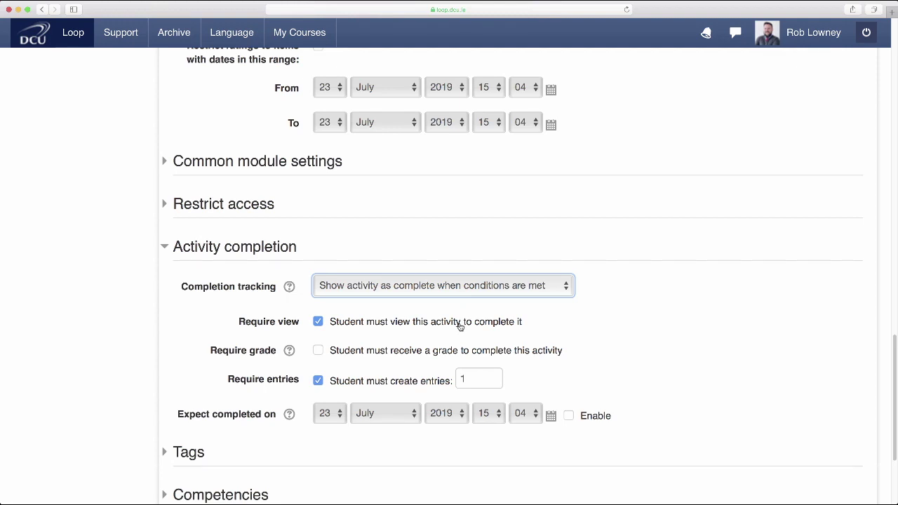
{"action": "left_click", "coordinate": [344, 355]}
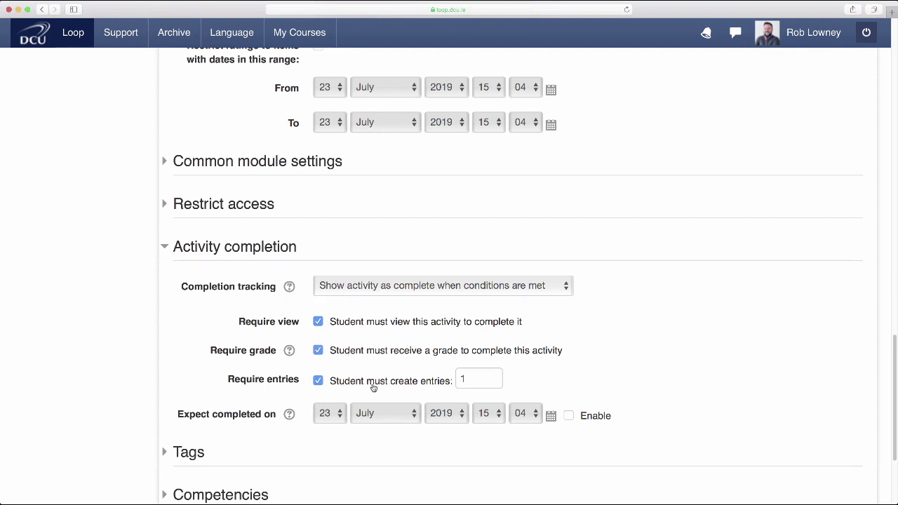
Set the number of entries students must create to 1 and save the glossary, returning to the course.
{"action": "double_click", "coordinate": [467, 380]}
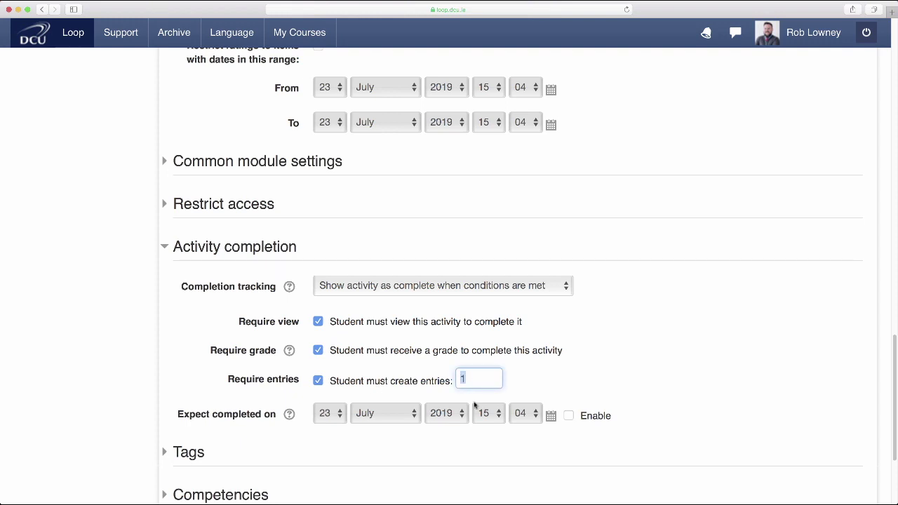
{"action": "type", "text": "2"}
{"action": "key", "text": "BackSpace"}
{"action": "type", "text": "3"}
{"action": "key", "text": "BackSpace"}
{"action": "type", "text": "1"}
{"action": "left_click", "coordinate": [573, 384]}
{"action": "scroll", "coordinate": [573, 384], "scroll_direction": "down", "scroll_amount": 5}
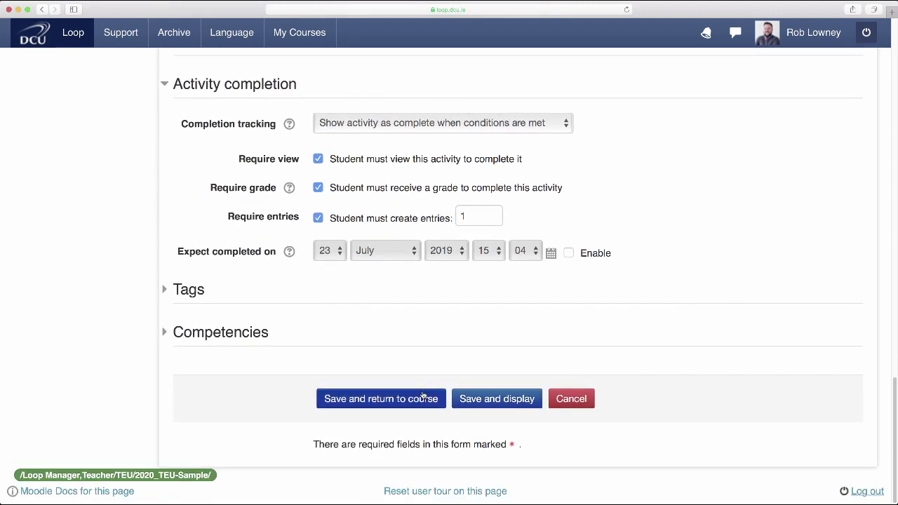
{"action": "left_click", "coordinate": [405, 399]}
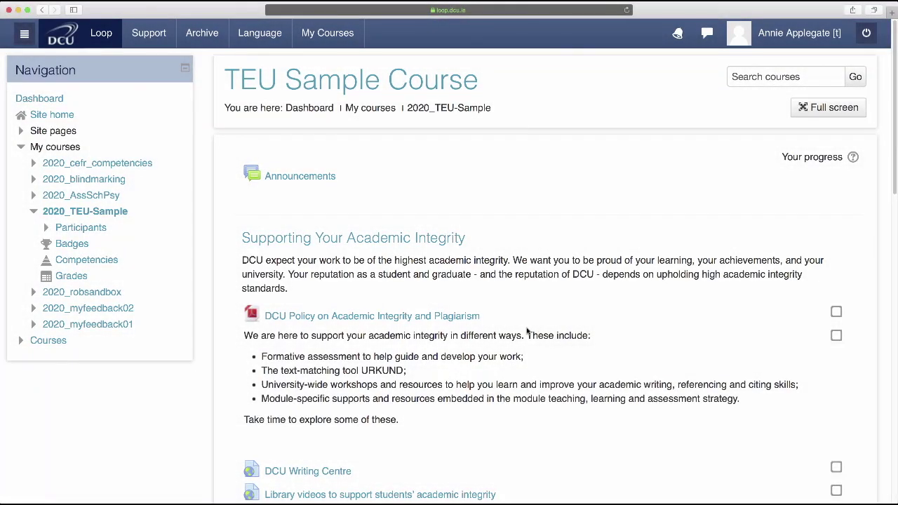
Open the "Pre-Assessment Task: Collective Annotated Bibliography" glossary from the Module Assessment section in the student's view.
{"action": "scroll", "coordinate": [526, 331], "scroll_direction": "down", "scroll_amount": 10}
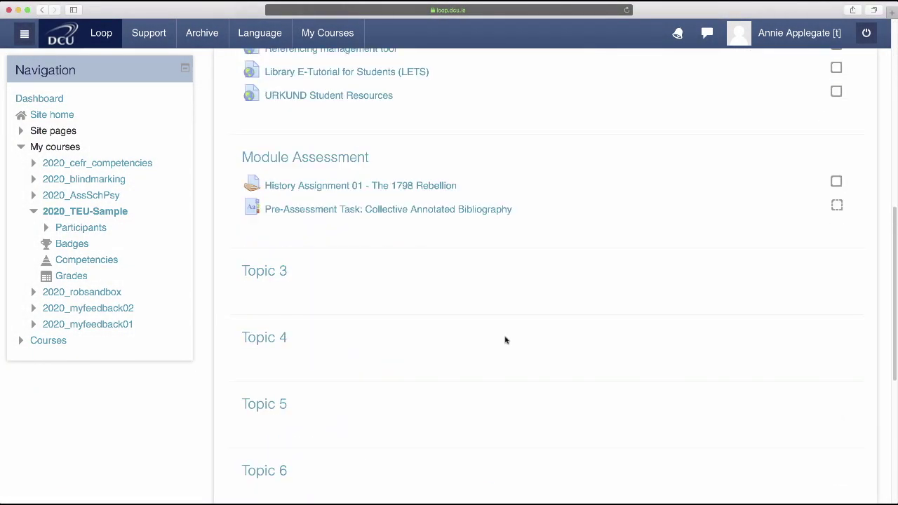
{"action": "left_click", "coordinate": [406, 209]}
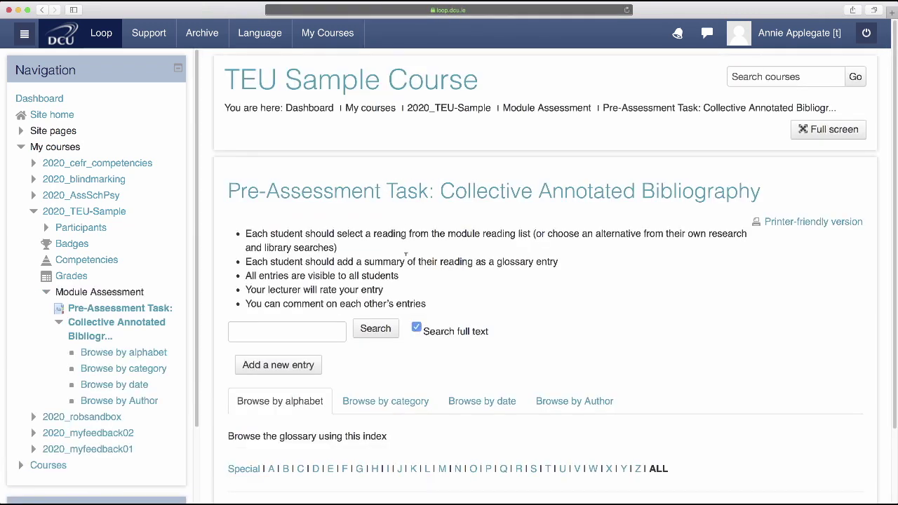
Start a new entry in the "Pre-Assessment Task: Collective Annotated Bibliography" glossary as the student.
{"action": "scroll", "coordinate": [417, 315], "scroll_direction": "down", "scroll_amount": 2}
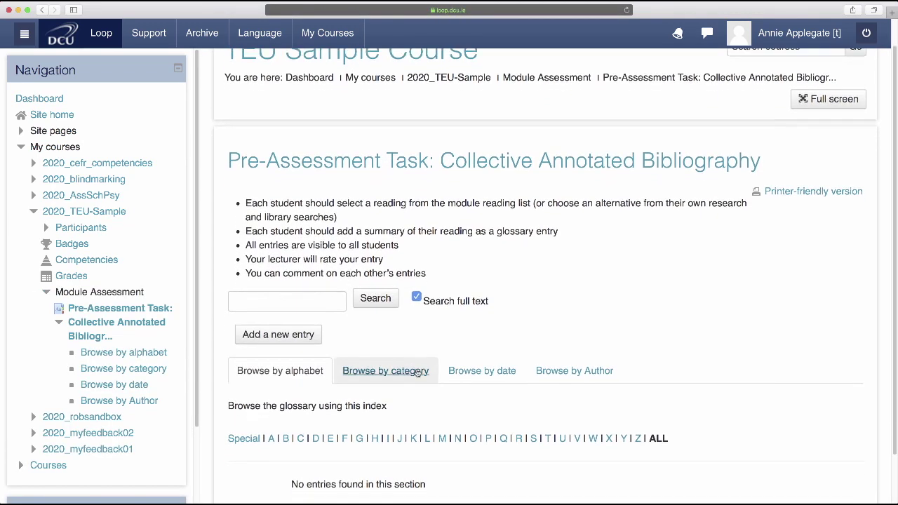
{"action": "left_click_drag", "start_coordinate": [389, 384], "coordinate": [319, 384]}
{"action": "left_click", "coordinate": [423, 389]}
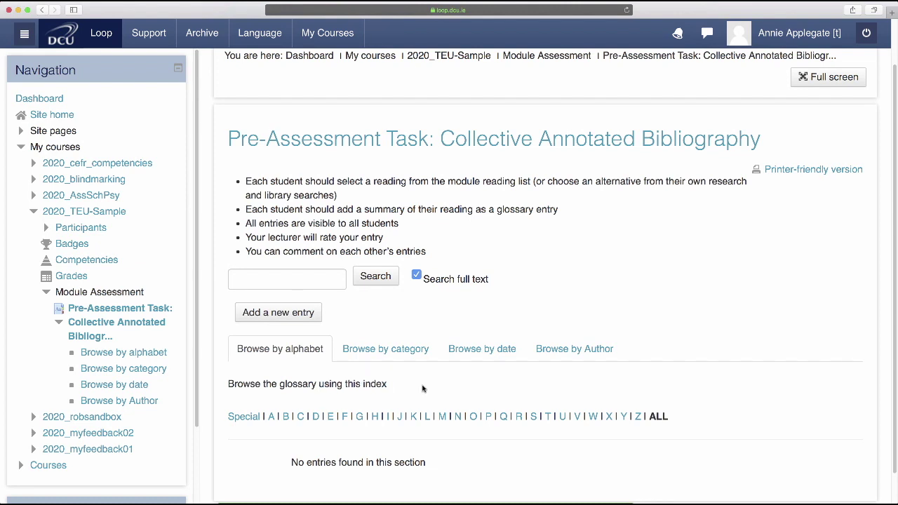
{"action": "scroll", "coordinate": [423, 389], "scroll_direction": "down", "scroll_amount": 1}
{"action": "scroll", "coordinate": [423, 388], "scroll_direction": "down", "scroll_amount": 1}
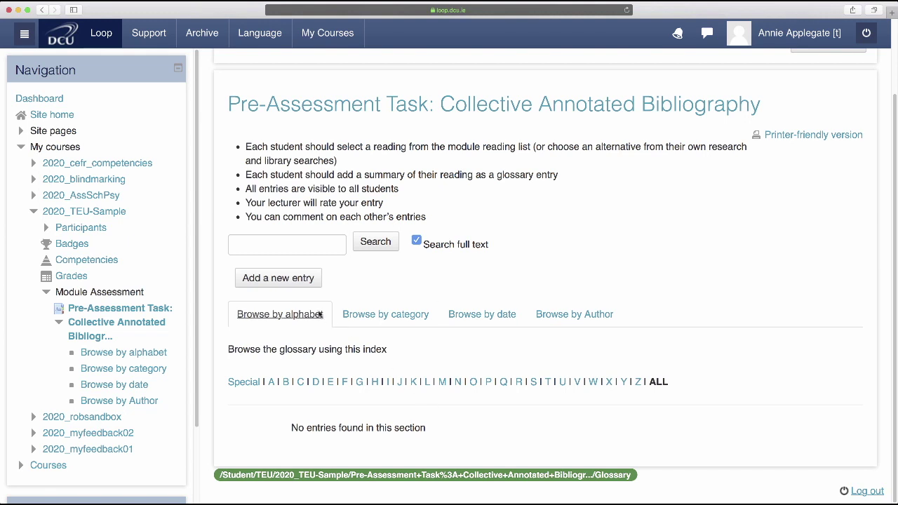
{"action": "left_click", "coordinate": [283, 278]}
Paste the full citation of the 2000 reading "Why the History of the 1798 Rebellion Has Yet to Be Written." as the entry's concept.
{"action": "scroll", "coordinate": [283, 280], "scroll_direction": "down", "scroll_amount": 3}
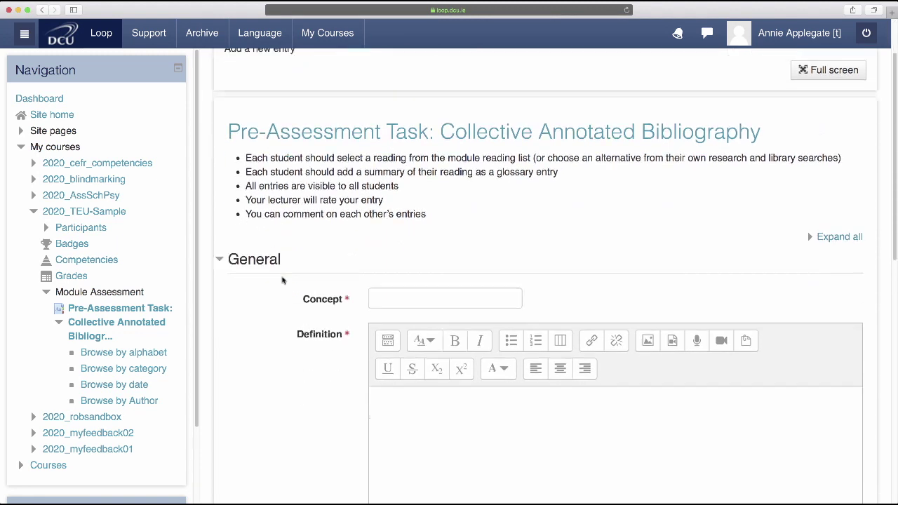
{"action": "scroll", "coordinate": [283, 281], "scroll_direction": "down", "scroll_amount": 2}
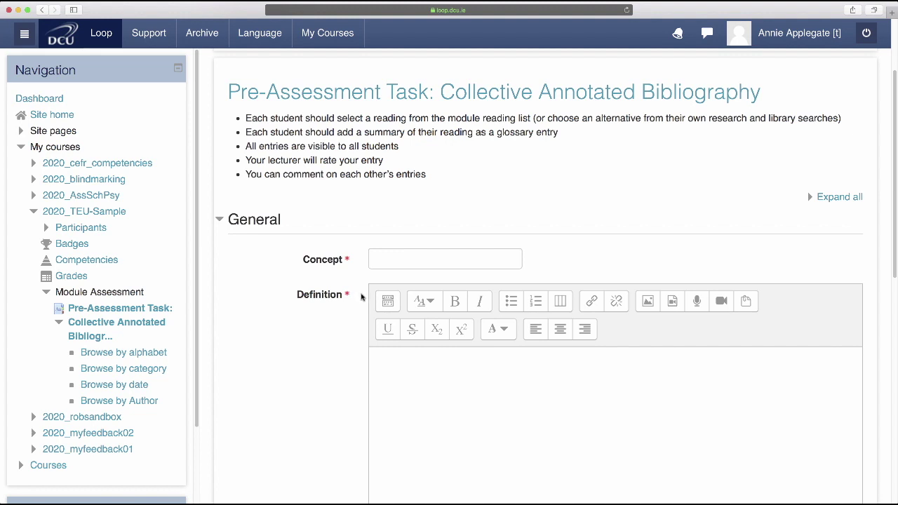
{"action": "left_click", "coordinate": [379, 259]}
{"action": "key", "text": "super+v"}
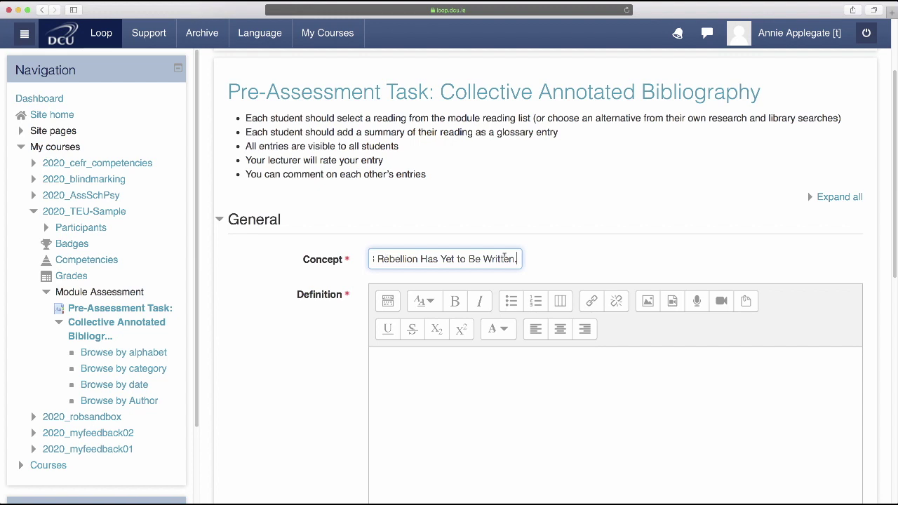
{"action": "key", "text": "Left"}
{"action": "key", "text": "Left"}
{"action": "key", "text": "Left"}
{"action": "key", "text": "Left"}
{"action": "key", "text": "Left"}
{"action": "key", "text": "Left"}
{"action": "key", "text": "Left"}
{"action": "key", "text": "Left"}
{"action": "key", "text": "Left"}
{"action": "key", "text": "Left"}
{"action": "key", "text": "Left"}
{"action": "key", "text": "Left"}
{"action": "key", "text": "Left"}
{"action": "key", "text": "Left"}
{"action": "key", "text": "Left"}
{"action": "key", "text": "Left"}
{"action": "key", "text": "Left"}
{"action": "key", "text": "Left"}
{"action": "key", "text": "Left"}
{"action": "key", "text": "Left"}
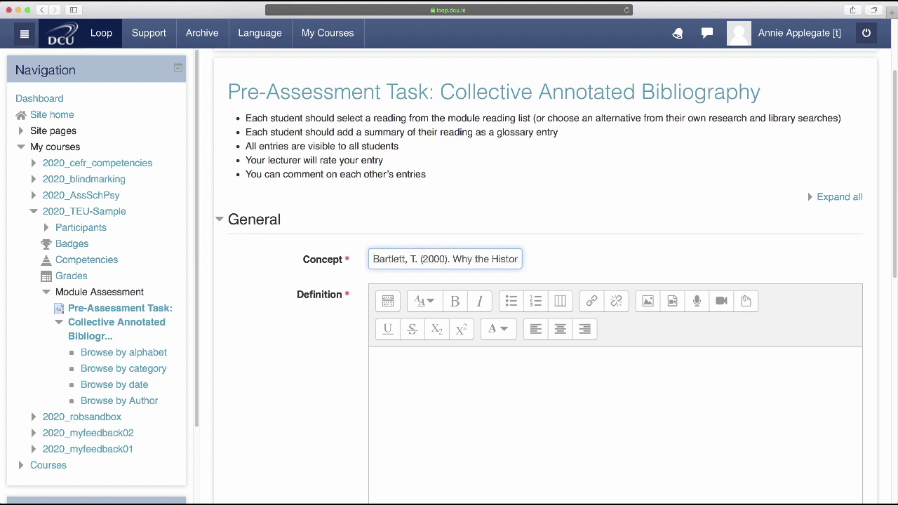
Paste the multi-paragraph lorem ipsum summary of the reading as the entry's definition.
{"action": "scroll", "coordinate": [369, 325], "scroll_direction": "down", "scroll_amount": 2}
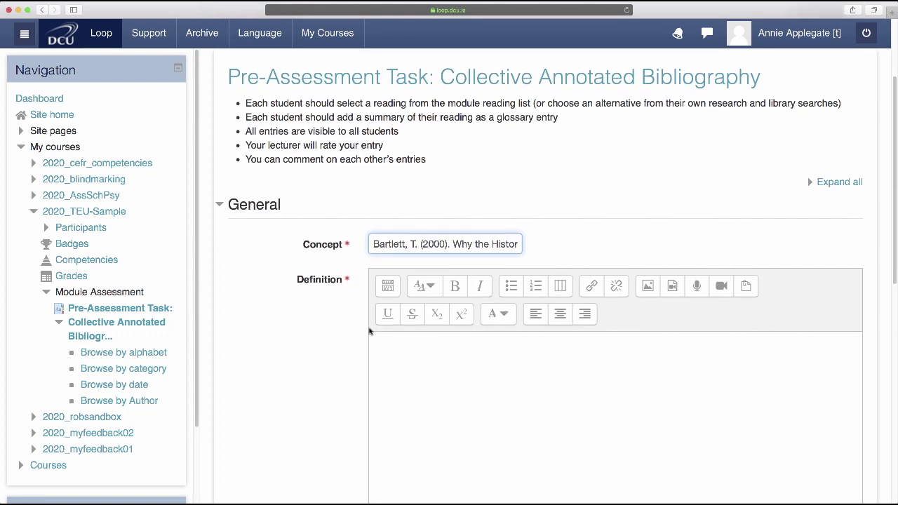
{"action": "left_click", "coordinate": [369, 326]}
{"action": "key", "text": "super+v"}
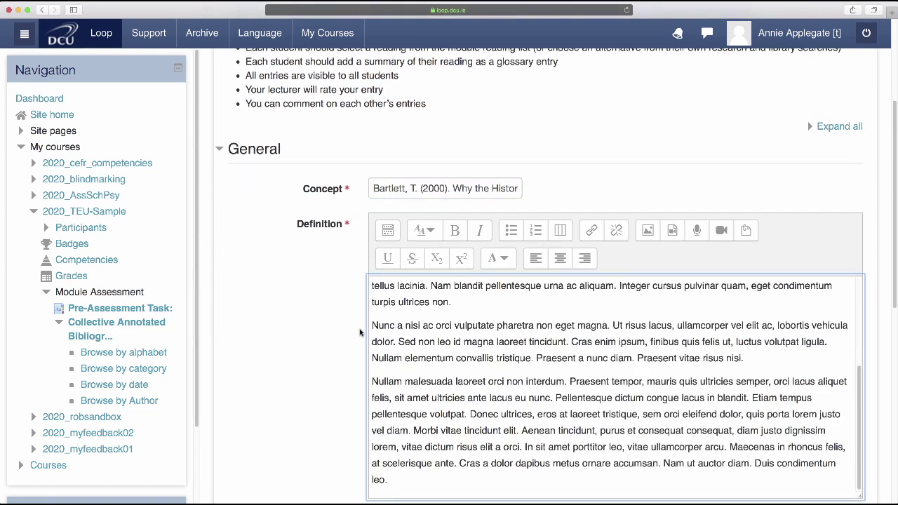
Add the keyword "rebellion" to the entry and save it to the glossary.
{"action": "scroll", "coordinate": [353, 367], "scroll_direction": "down", "scroll_amount": 5}
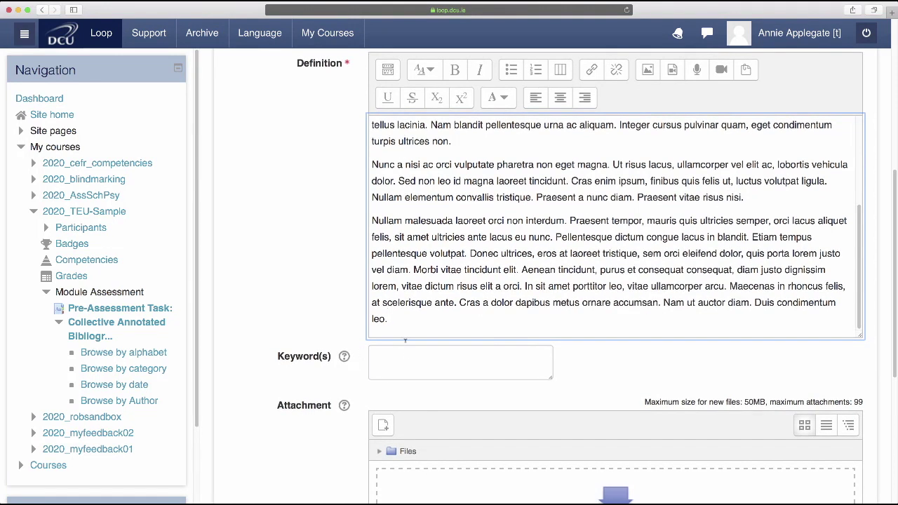
{"action": "left_click", "coordinate": [406, 356]}
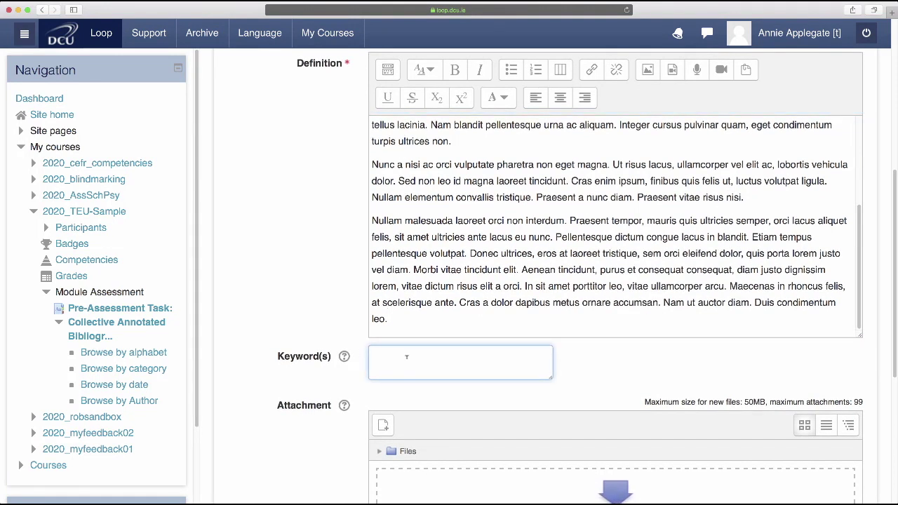
{"action": "type", "text": "rebellion"}
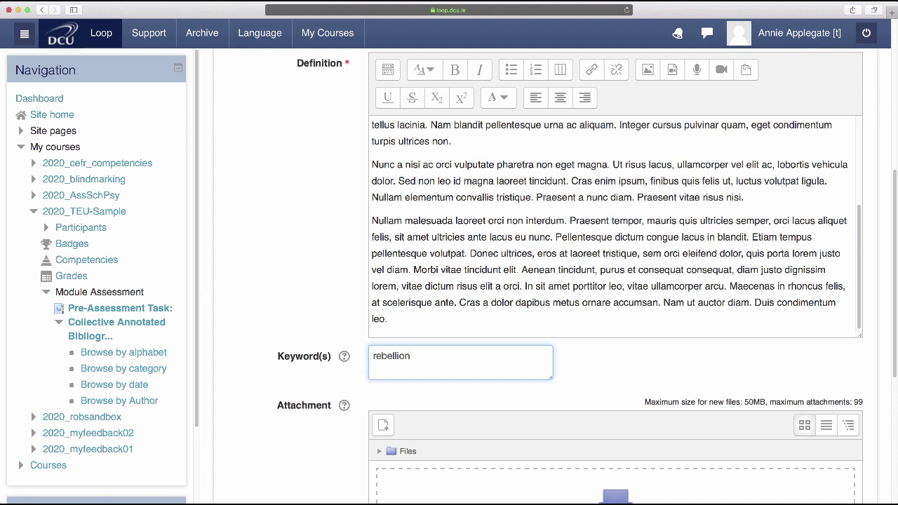
{"action": "scroll", "coordinate": [469, 361], "scroll_direction": "down", "scroll_amount": 5}
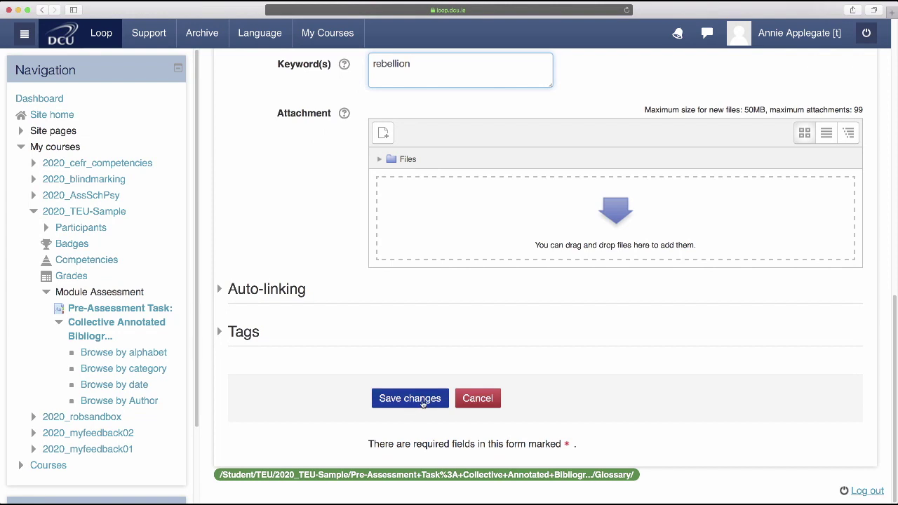
{"action": "left_click", "coordinate": [423, 398]}
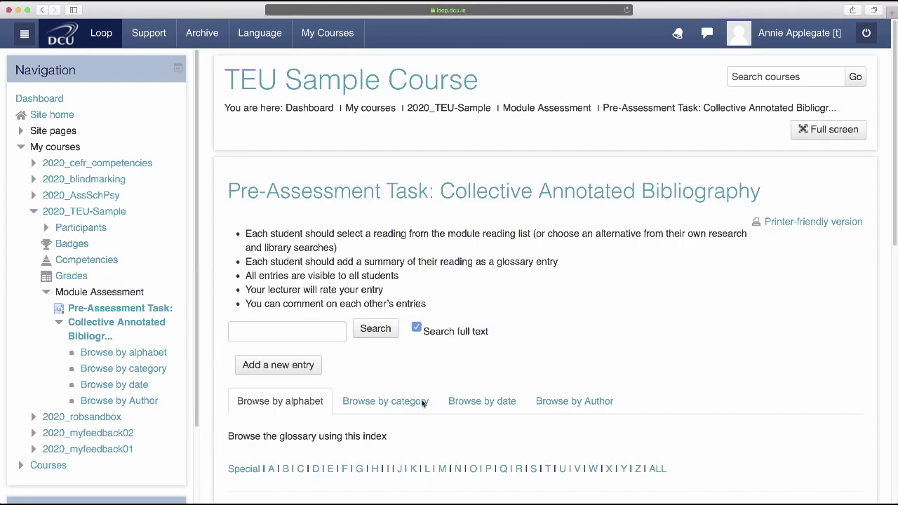
{"action": "scroll", "coordinate": [423, 402], "scroll_direction": "down", "scroll_amount": 3}
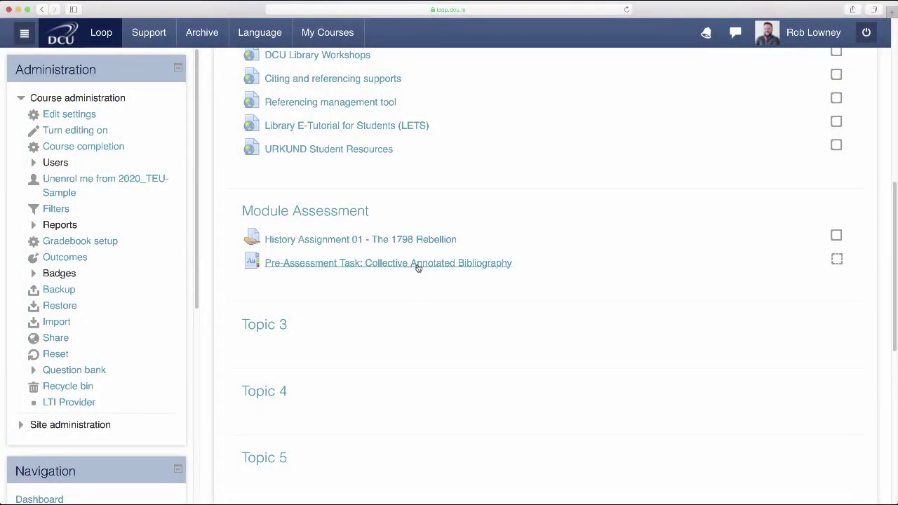
Open the "Pre-Assessment Task: Collective Annotated Bibliography" glossary from the Module Assessment section in the lecturer's view.
{"action": "left_click", "coordinate": [418, 263]}
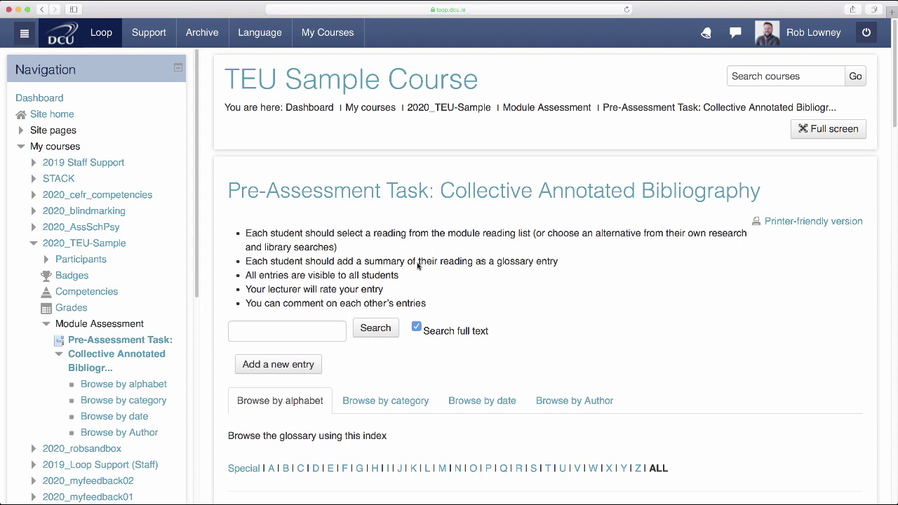
{"action": "scroll", "coordinate": [447, 299], "scroll_direction": "down", "scroll_amount": 2}
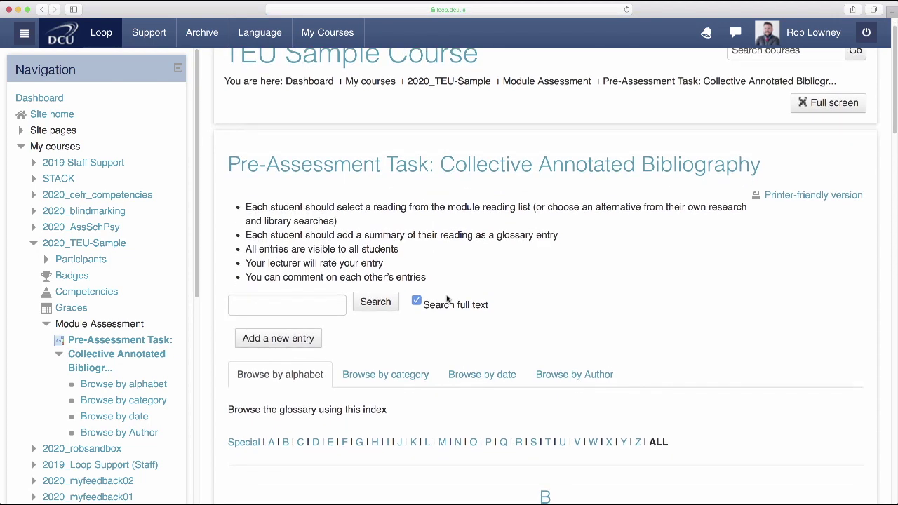
{"action": "scroll", "coordinate": [447, 299], "scroll_direction": "down", "scroll_amount": 3}
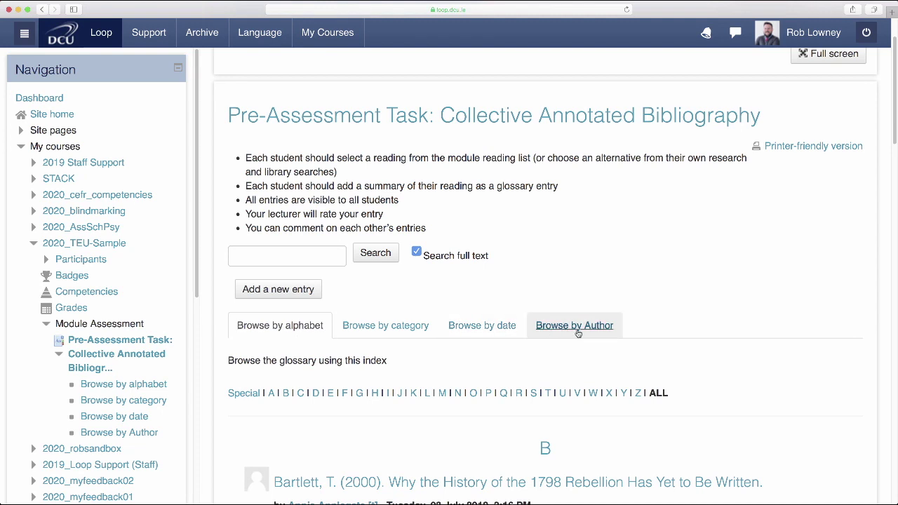
Rate the student's entry on the history of the 1798 Rebellion as "Very good".
{"action": "scroll", "coordinate": [577, 333], "scroll_direction": "down", "scroll_amount": 5}
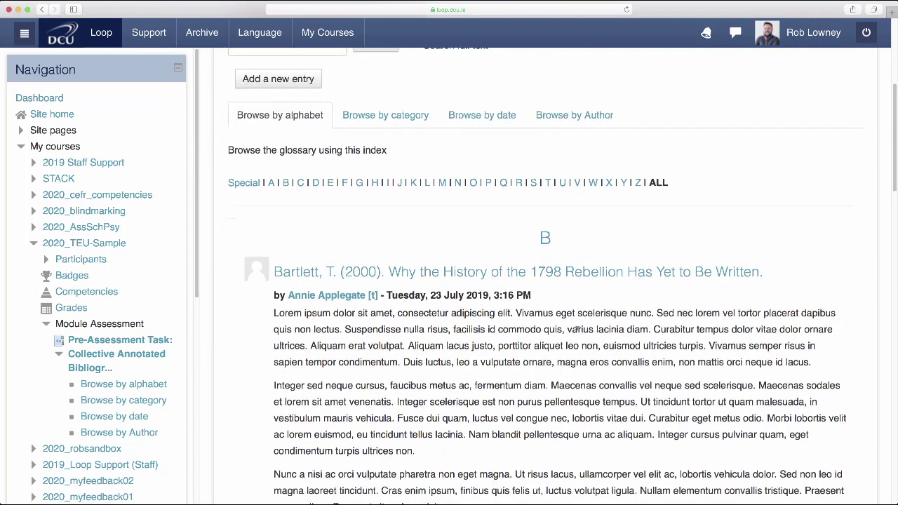
{"action": "scroll", "coordinate": [578, 331], "scroll_direction": "down", "scroll_amount": 7}
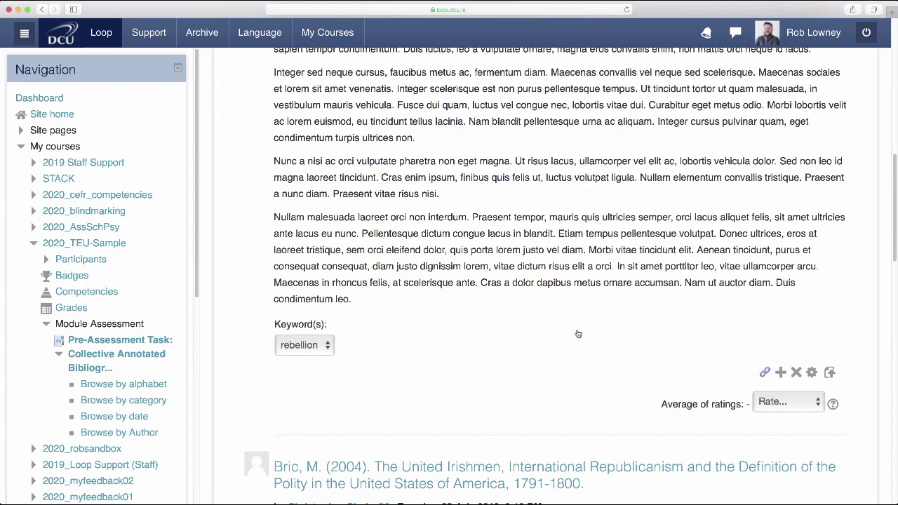
{"action": "scroll", "coordinate": [578, 334], "scroll_direction": "down", "scroll_amount": 1}
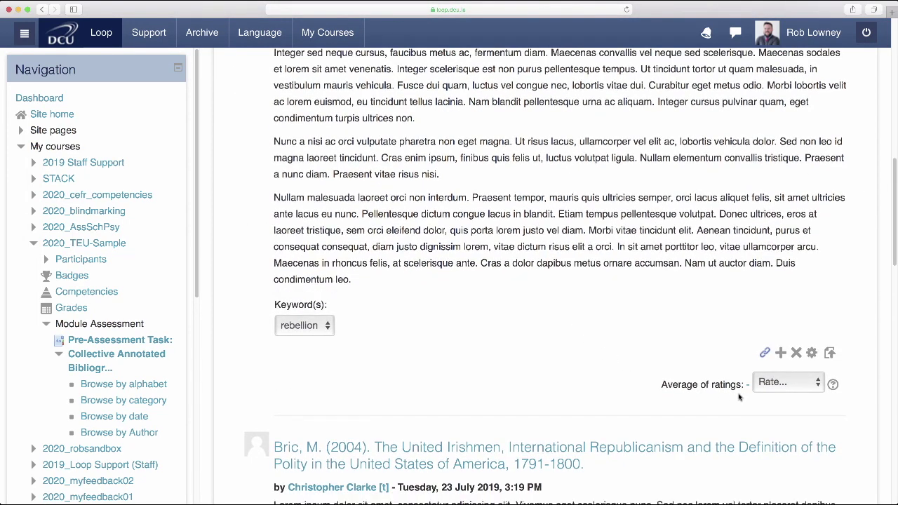
{"action": "left_click", "coordinate": [804, 390]}
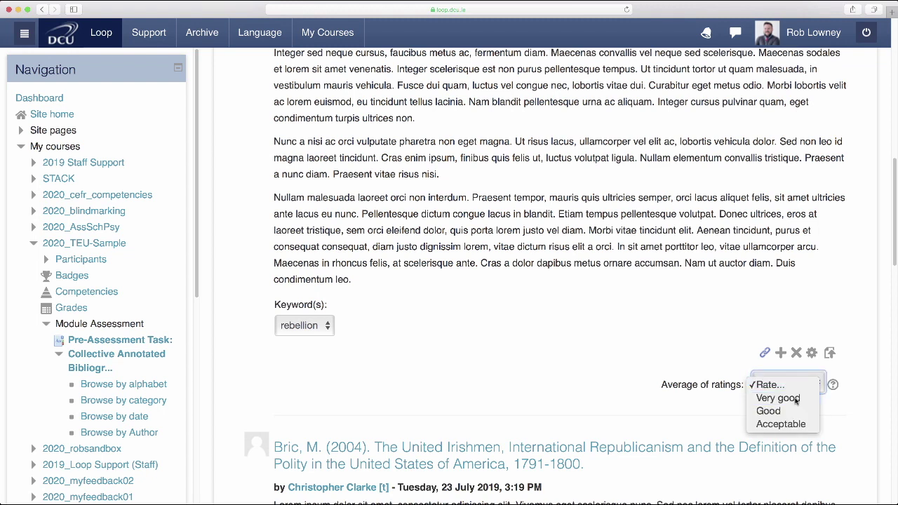
{"action": "left_click", "coordinate": [777, 397]}
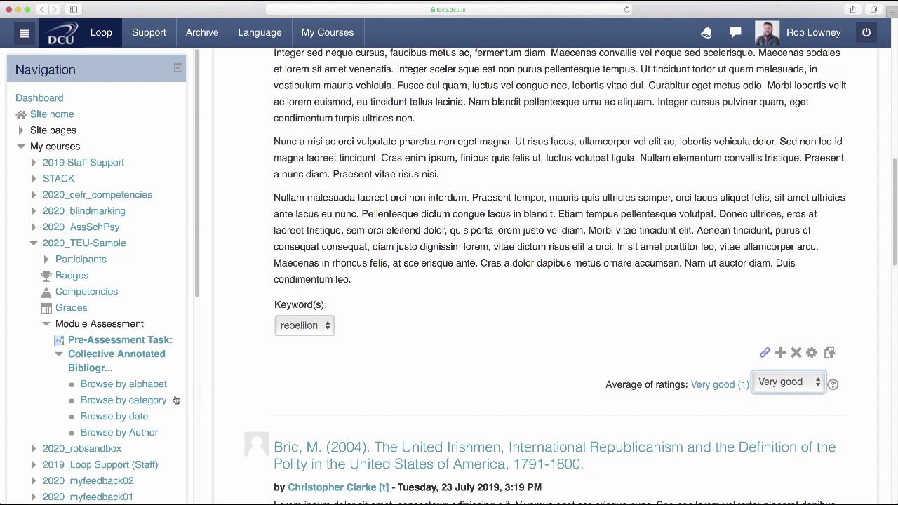
Edit the glossary's settings to allow comments on entries, and save and display the glossary.
{"action": "scroll", "coordinate": [177, 400], "scroll_direction": "down", "scroll_amount": 5}
{"action": "left_click", "coordinate": [64, 244]}
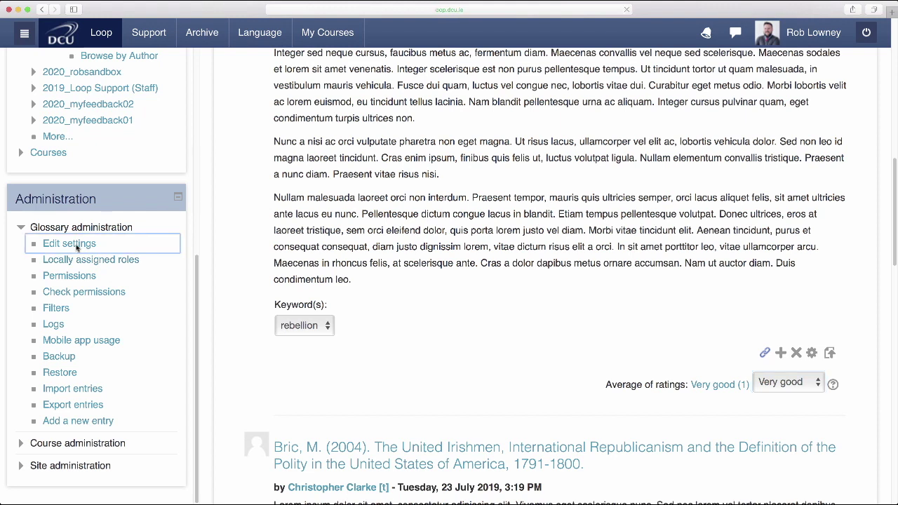
{"action": "scroll", "coordinate": [203, 302], "scroll_direction": "down", "scroll_amount": 5}
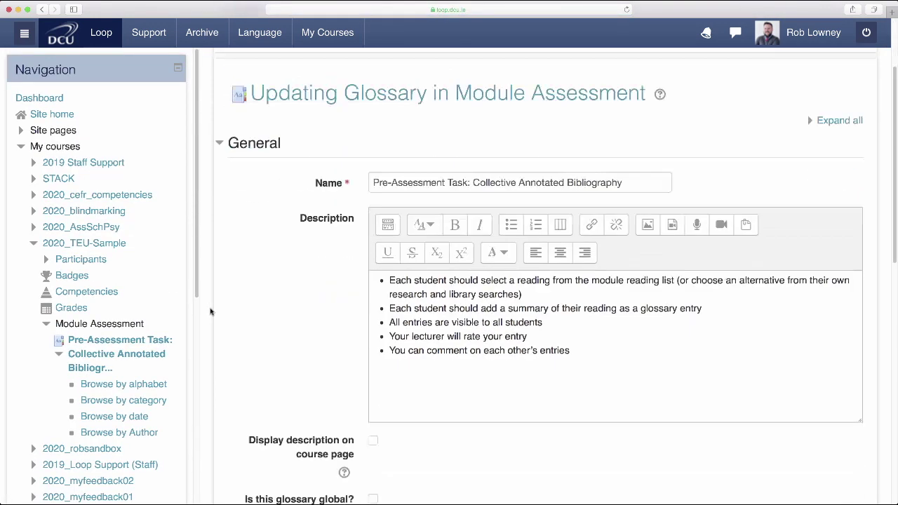
{"action": "left_click", "coordinate": [223, 326]}
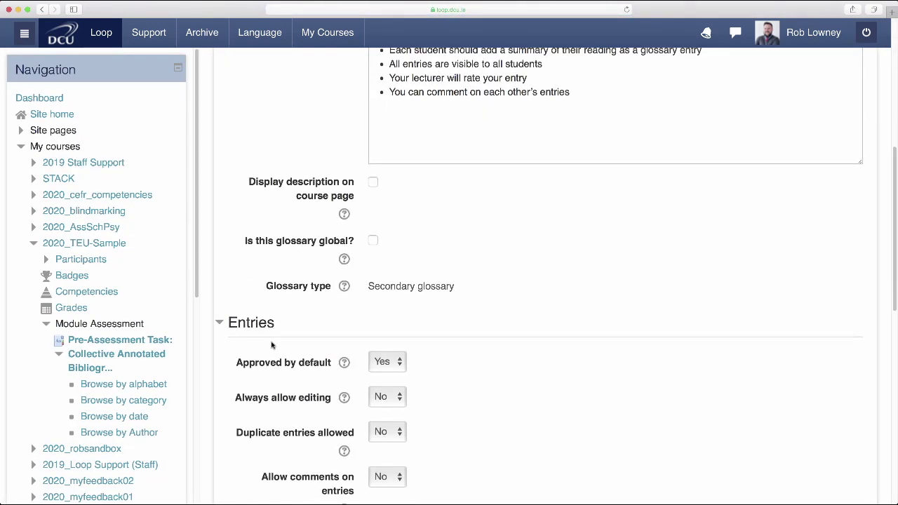
{"action": "scroll", "coordinate": [271, 344], "scroll_direction": "down", "scroll_amount": 3}
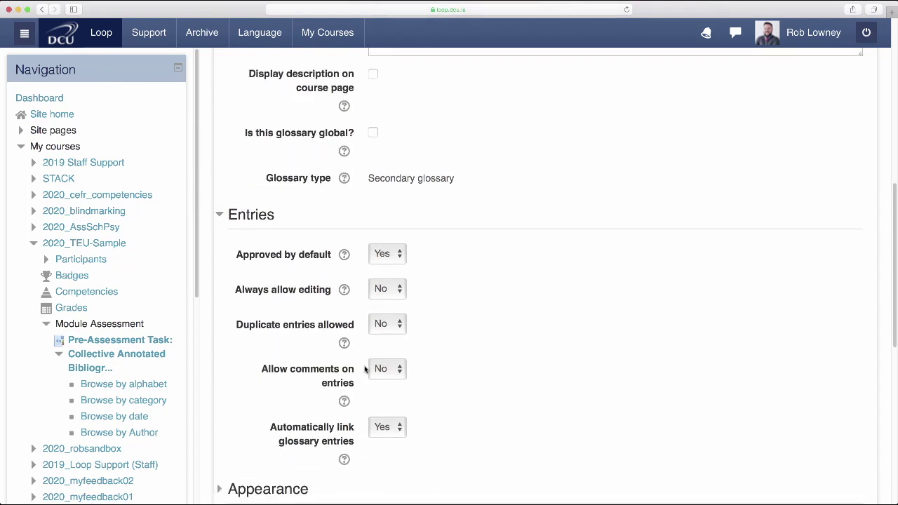
{"action": "left_click", "coordinate": [379, 368]}
{"action": "left_click", "coordinate": [389, 390]}
{"action": "scroll", "coordinate": [628, 390], "scroll_direction": "down", "scroll_amount": 10}
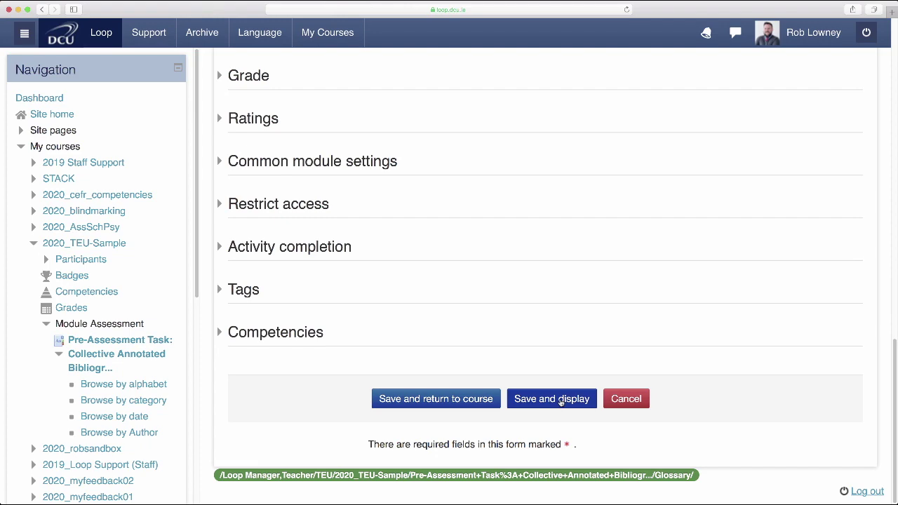
{"action": "left_click", "coordinate": [560, 401]}
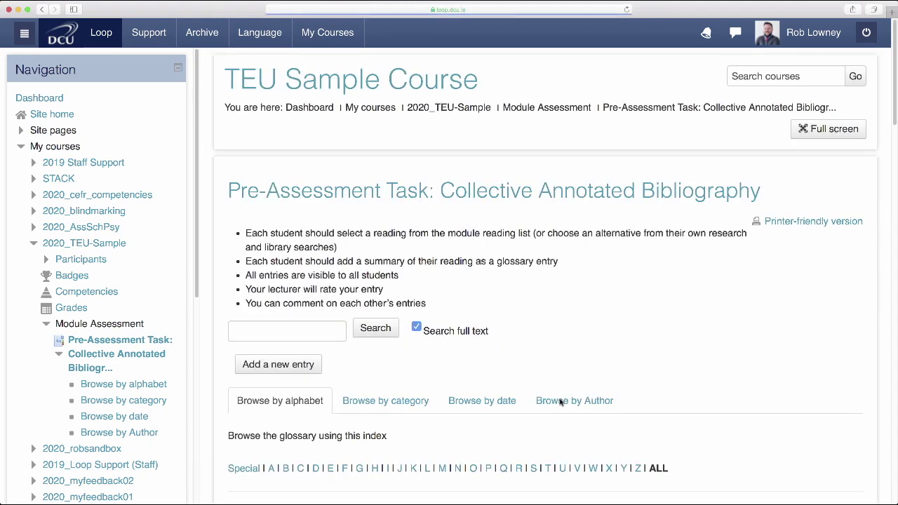
Enlarge the comment box under the 1798 Rebellion entry and post the feedback beginning "Very succinct summary. Will be useful to you as you prepare".
{"action": "scroll", "coordinate": [561, 401], "scroll_direction": "down", "scroll_amount": 10}
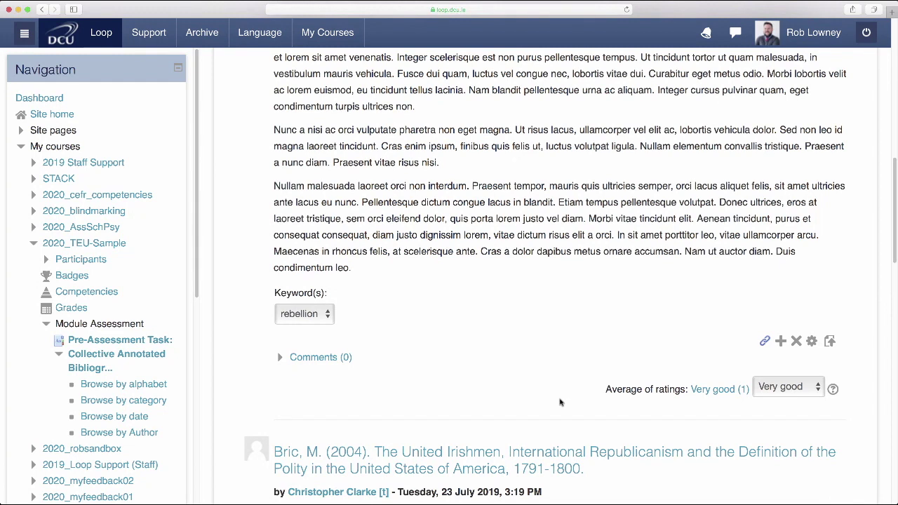
{"action": "left_click", "coordinate": [281, 359]}
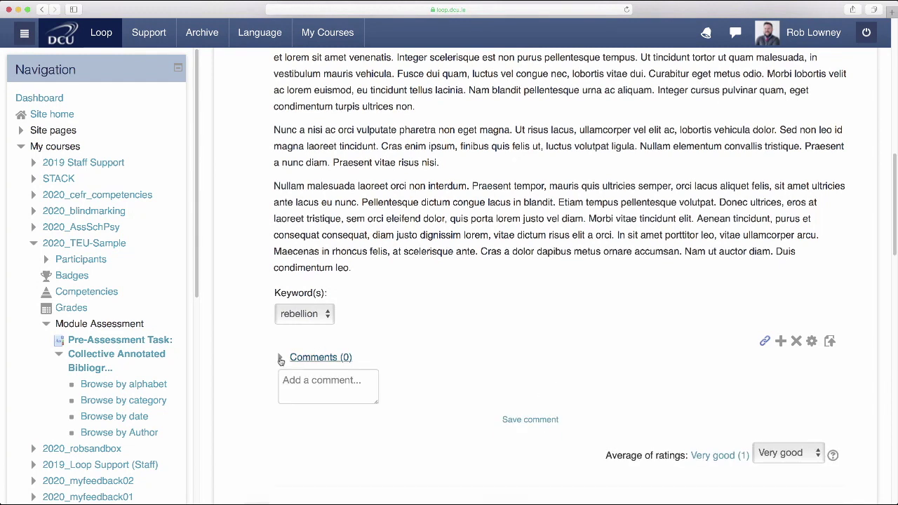
{"action": "left_click", "coordinate": [305, 380]}
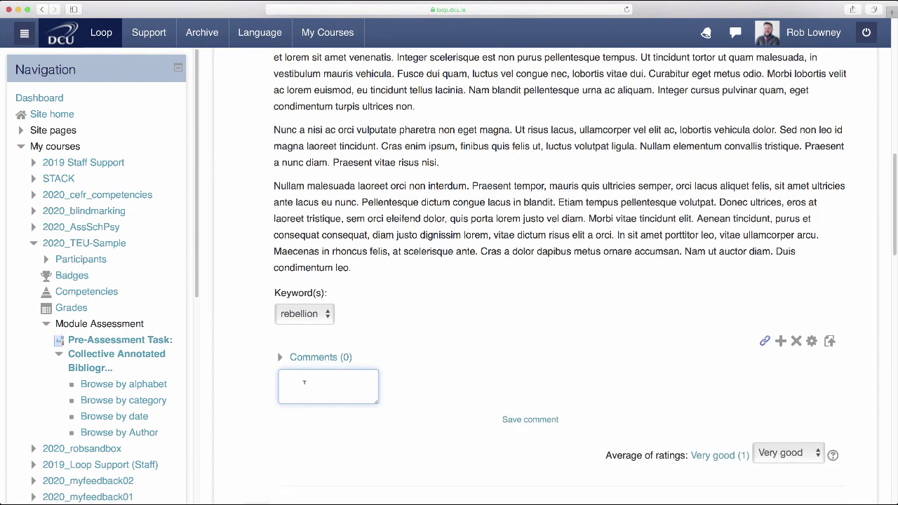
{"action": "key", "text": "super+v"}
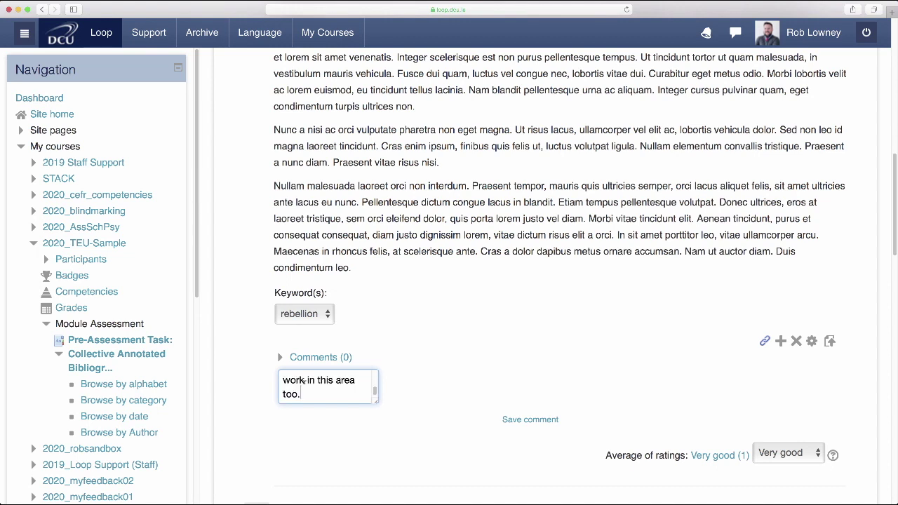
{"action": "left_click_drag", "start_coordinate": [375, 399], "coordinate": [490, 445]}
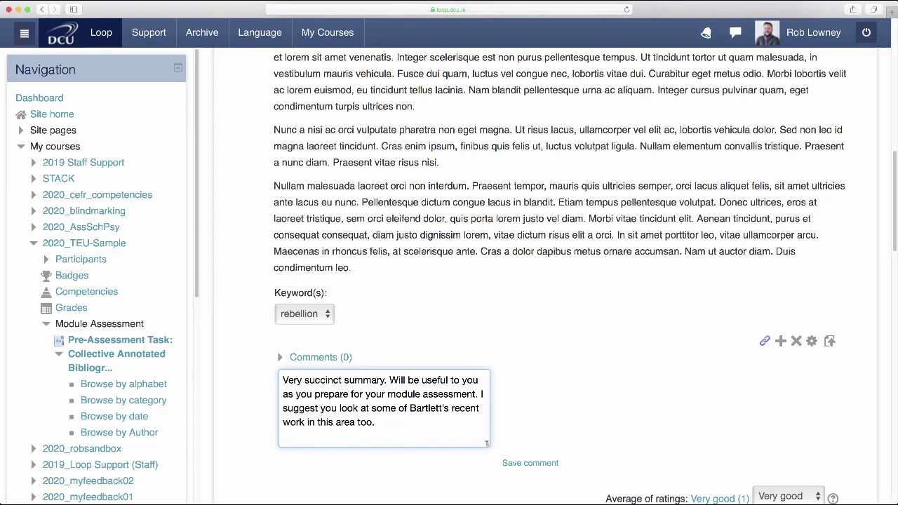
{"action": "left_click", "coordinate": [522, 464]}
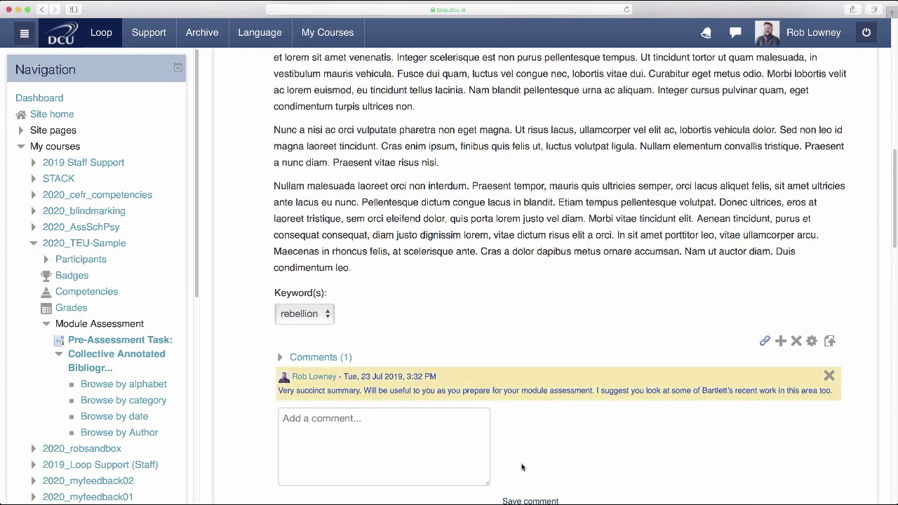
Look through the remaining glossary entries below the commented one, including those on the United Irishmen and on women in the 1798 Rebellion in Wexford.
{"action": "scroll", "coordinate": [521, 467], "scroll_direction": "down", "scroll_amount": 1}
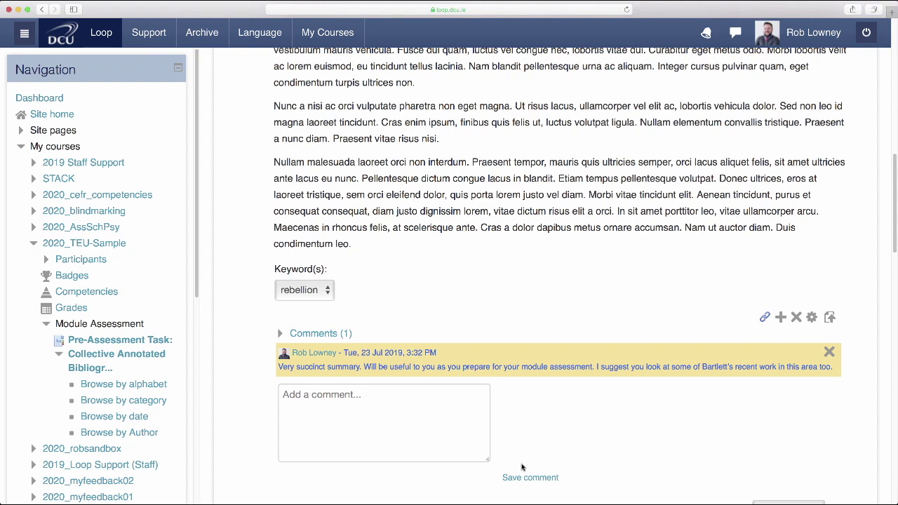
{"action": "scroll", "coordinate": [522, 466], "scroll_direction": "down", "scroll_amount": 3}
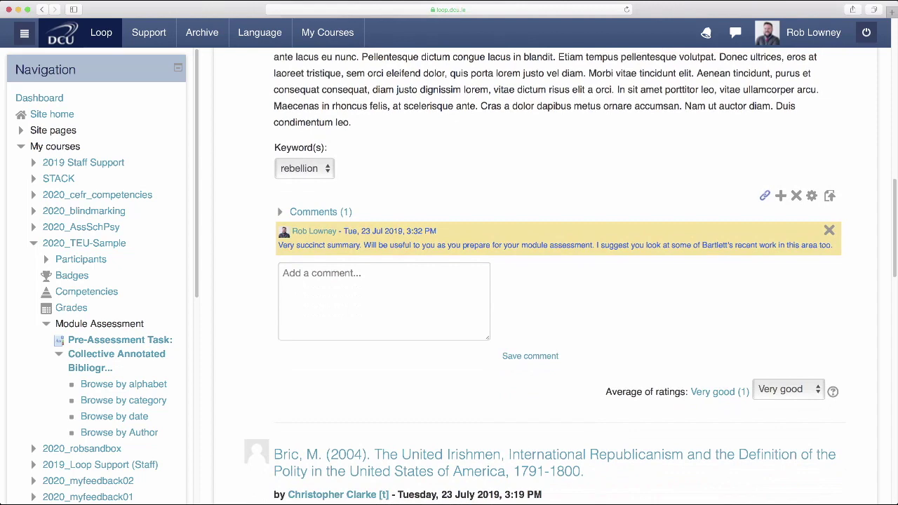
{"action": "scroll", "coordinate": [560, 281], "scroll_direction": "down", "scroll_amount": 4}
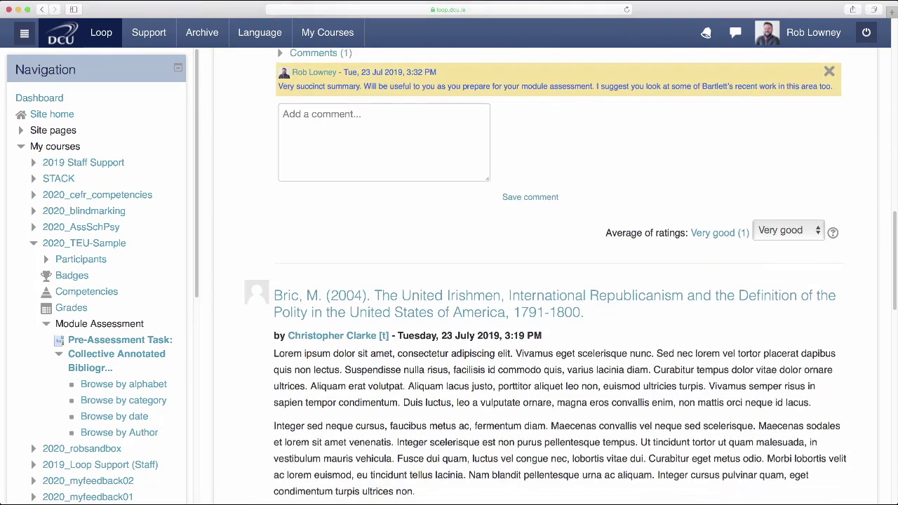
{"action": "scroll", "coordinate": [560, 280], "scroll_direction": "down", "scroll_amount": 4}
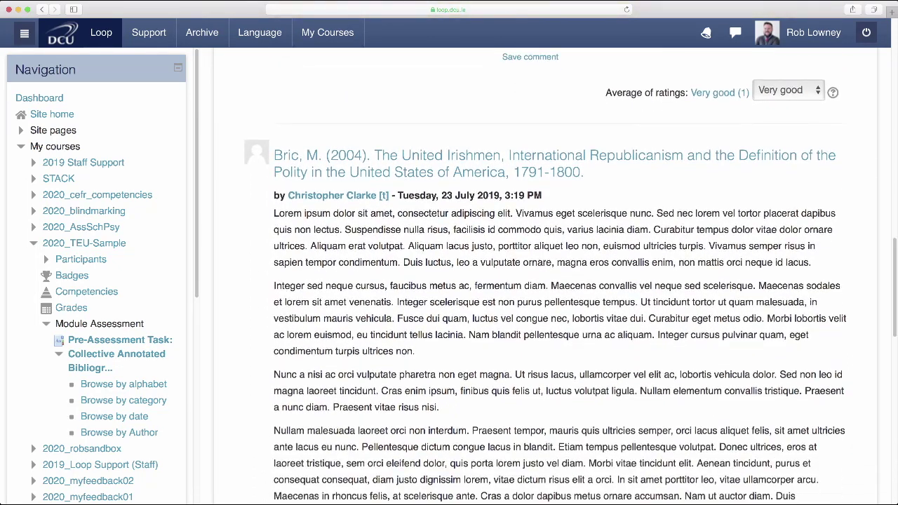
{"action": "scroll", "coordinate": [559, 280], "scroll_direction": "down", "scroll_amount": 4}
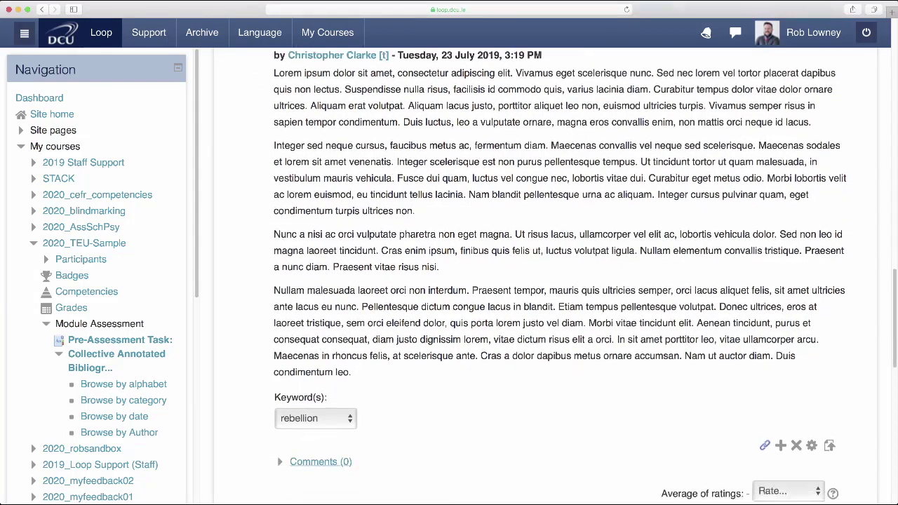
{"action": "scroll", "coordinate": [560, 280], "scroll_direction": "down", "scroll_amount": 4}
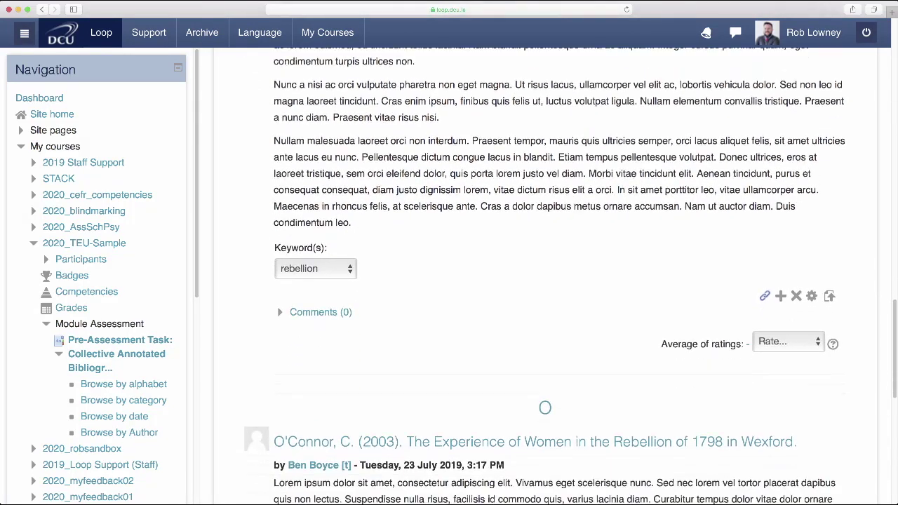
{"action": "scroll", "coordinate": [559, 280], "scroll_direction": "down", "scroll_amount": 5}
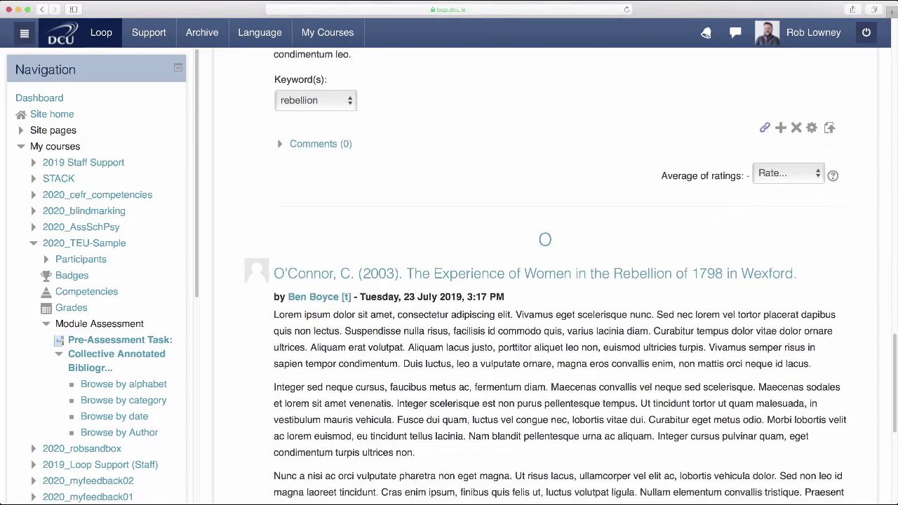
{"action": "scroll", "coordinate": [560, 280], "scroll_direction": "down", "scroll_amount": 3}
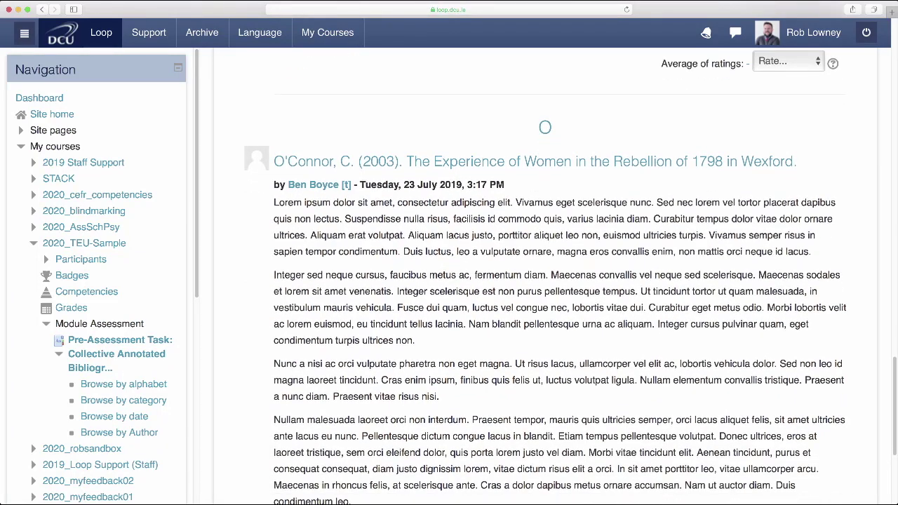
{"action": "scroll", "coordinate": [559, 281], "scroll_direction": "down", "scroll_amount": 2}
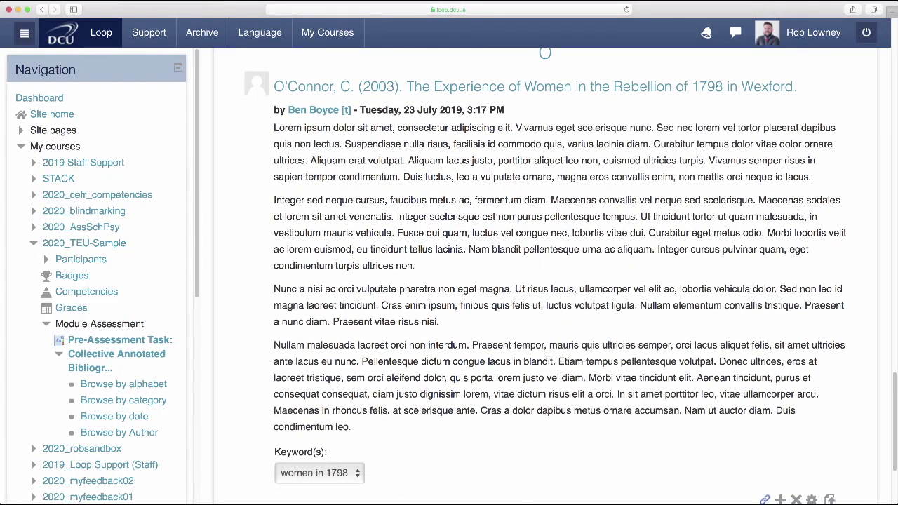